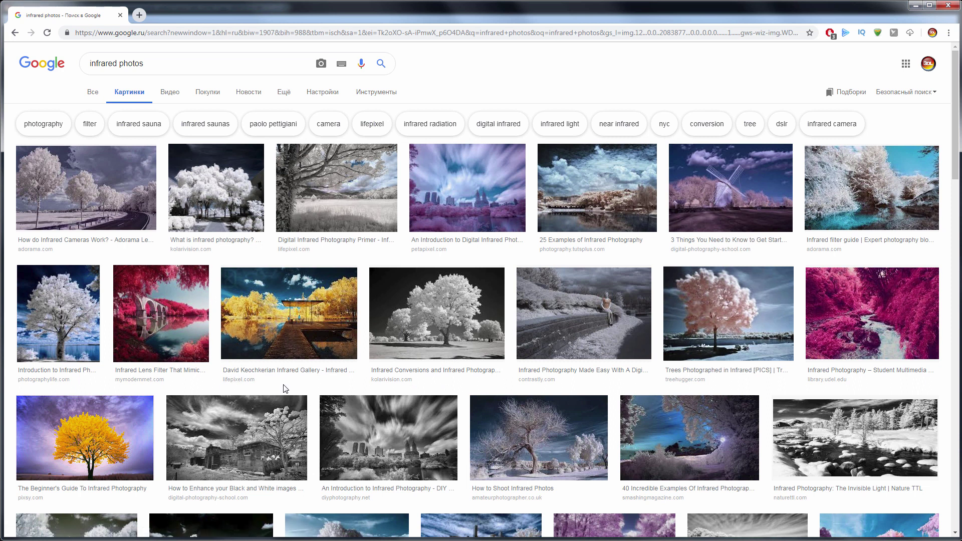
Copy the infrared photo of the pink tree from the image search and paste it into 3D LUT Creator as the reference.
click(722, 345)
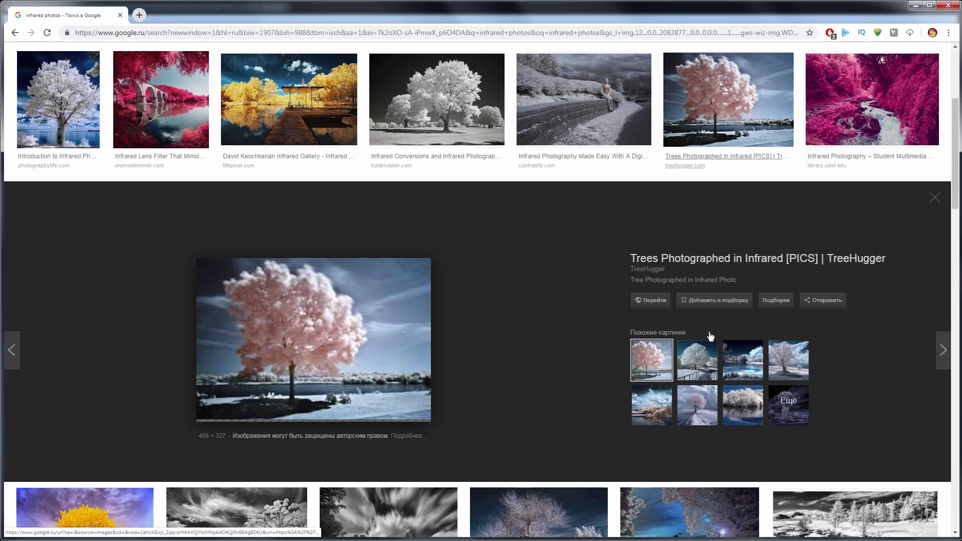
right_click(391, 302)
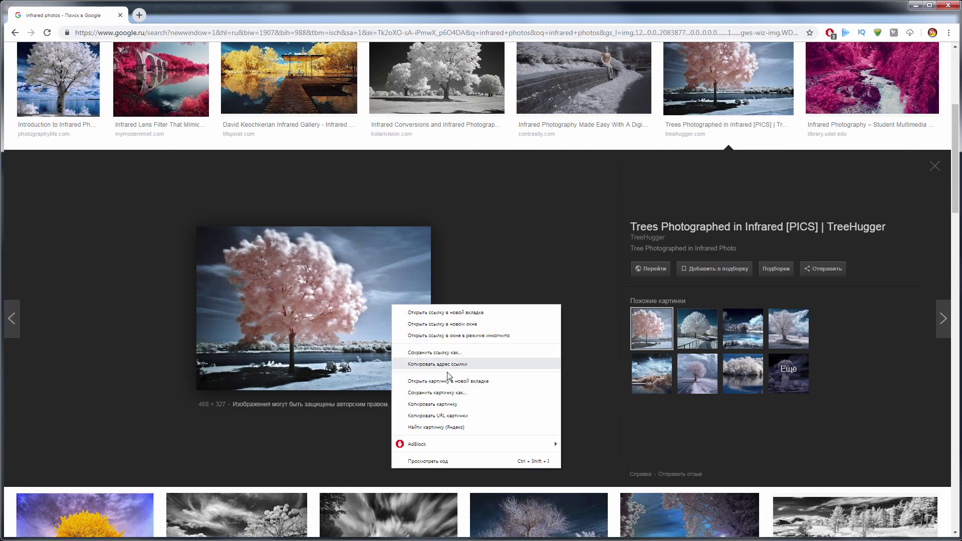
click(454, 403)
key(alt+Tab)
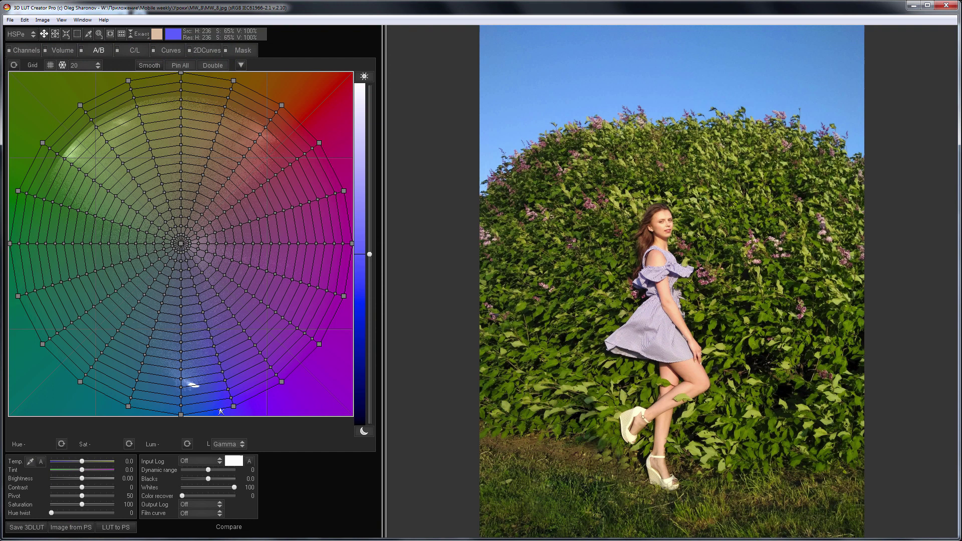
key(ctrl+v)
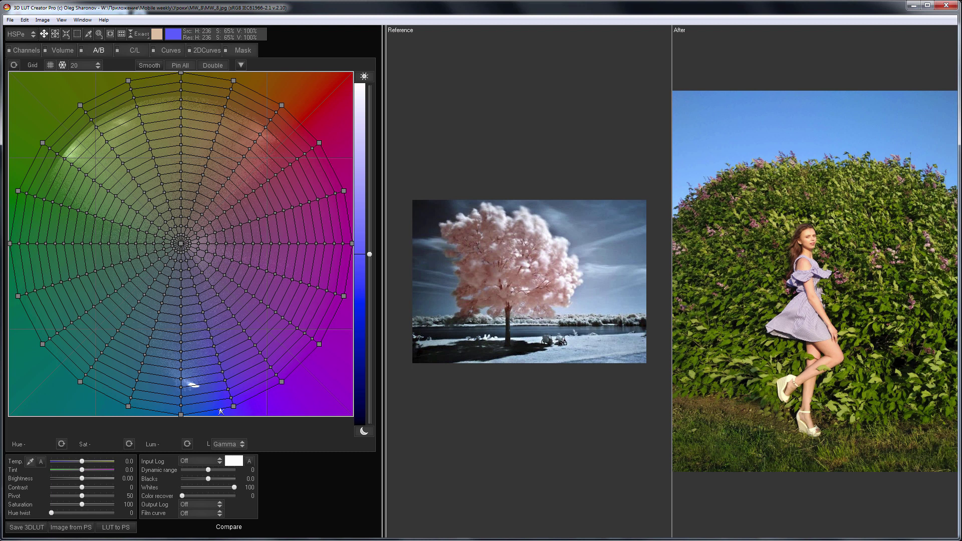
Switch to the browser to view the infrared photo of a person sitting on a stone wall, and return to 3D LUT Creator.
key(alt+Tab)
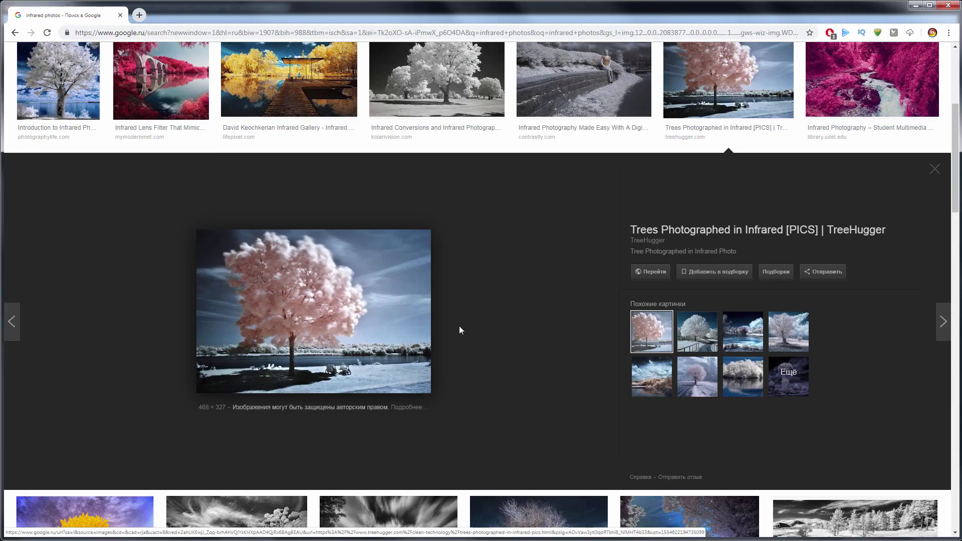
scroll(460, 330, up, 3)
click(609, 241)
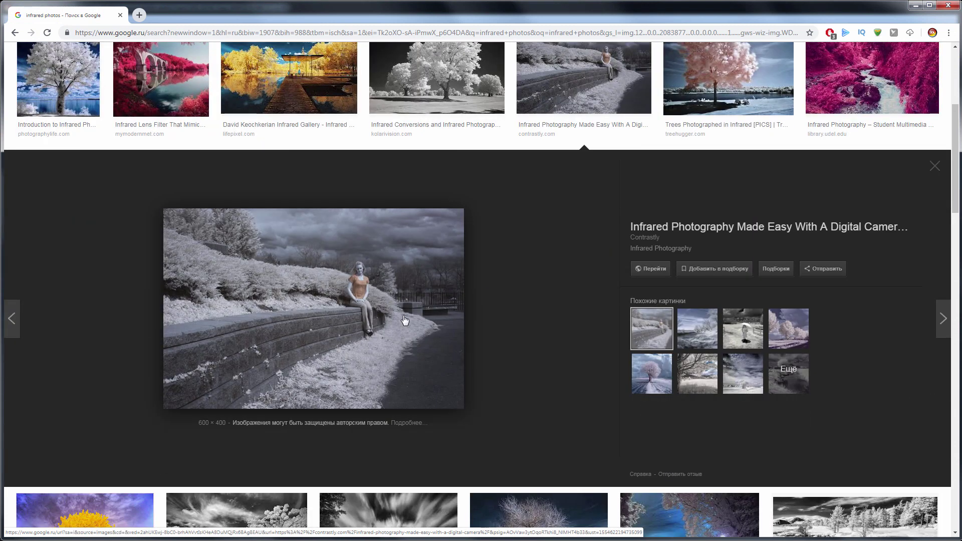
click(916, 5)
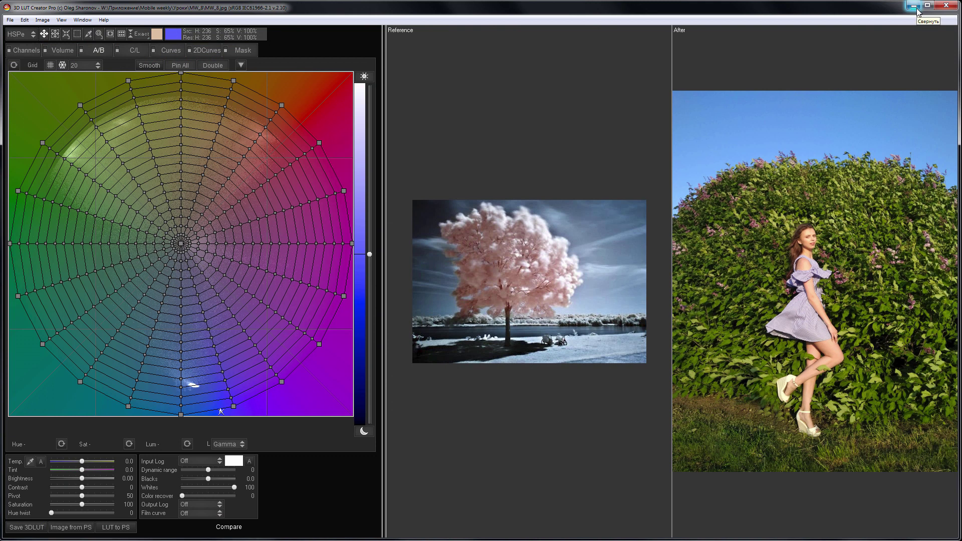
Hide the reference comparison and set the A/B colour grid to 12.
key(c)
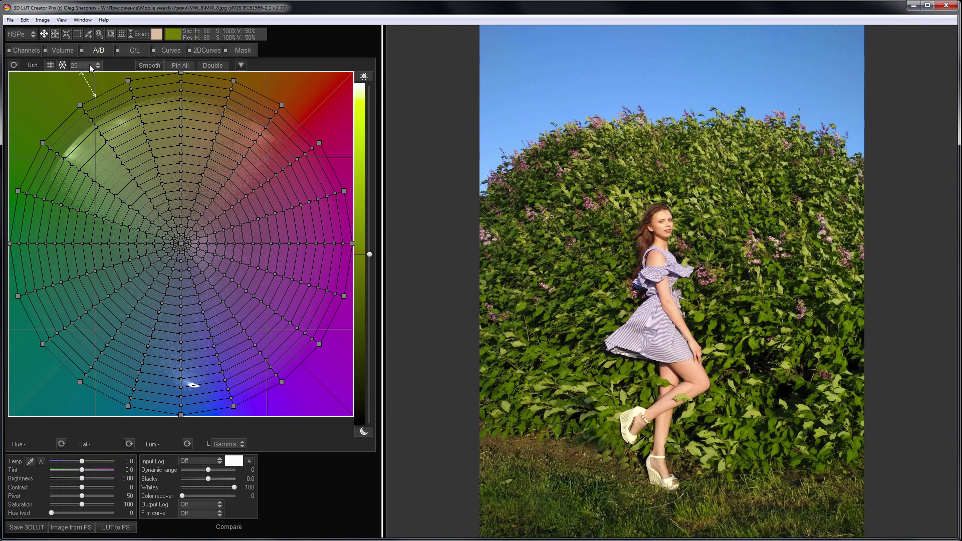
click(91, 67)
click(83, 97)
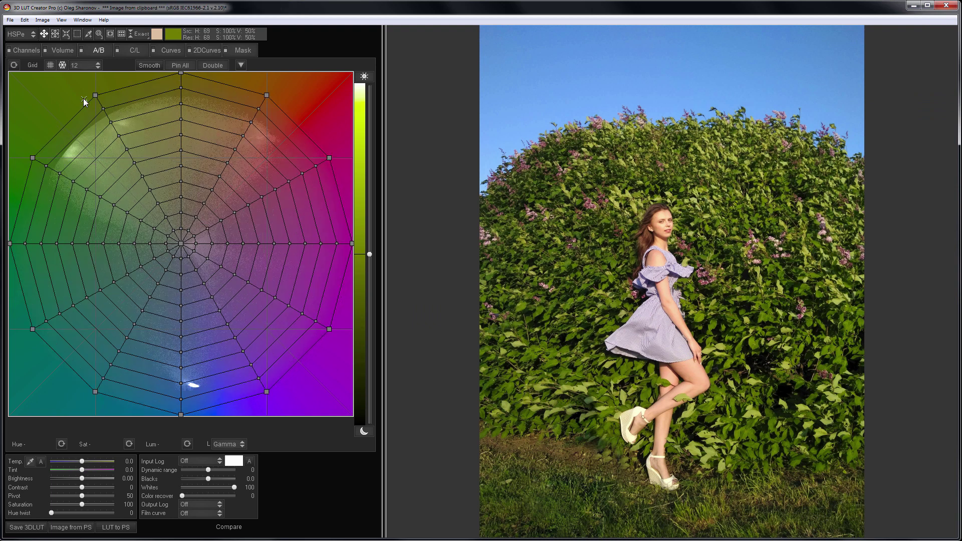
Gather the A/B grid's cyan, teal and violet-blue outer points onto the blue point, and move the magenta-side points onto red.
drag(96, 391, 179, 414)
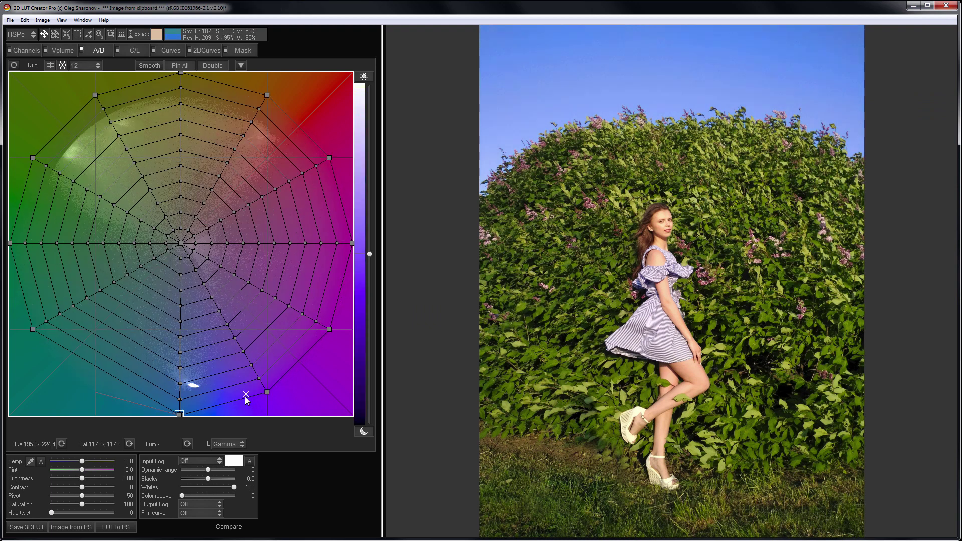
drag(267, 391, 224, 416)
drag(329, 329, 298, 123)
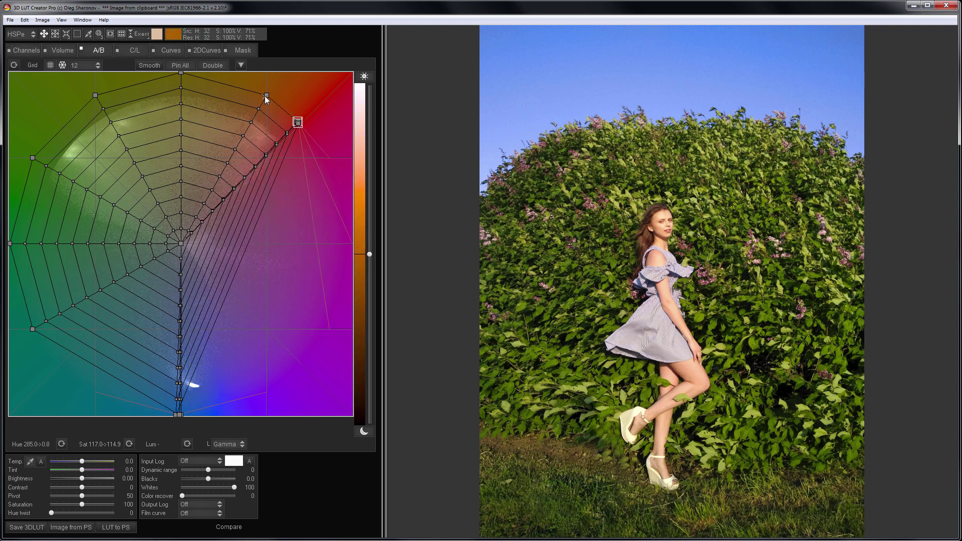
drag(33, 329, 179, 415)
Collapse the A/B grid's remaining green and yellow outer points onto the red point, and fine-tune the blue point's position.
drag(10, 244, 298, 123)
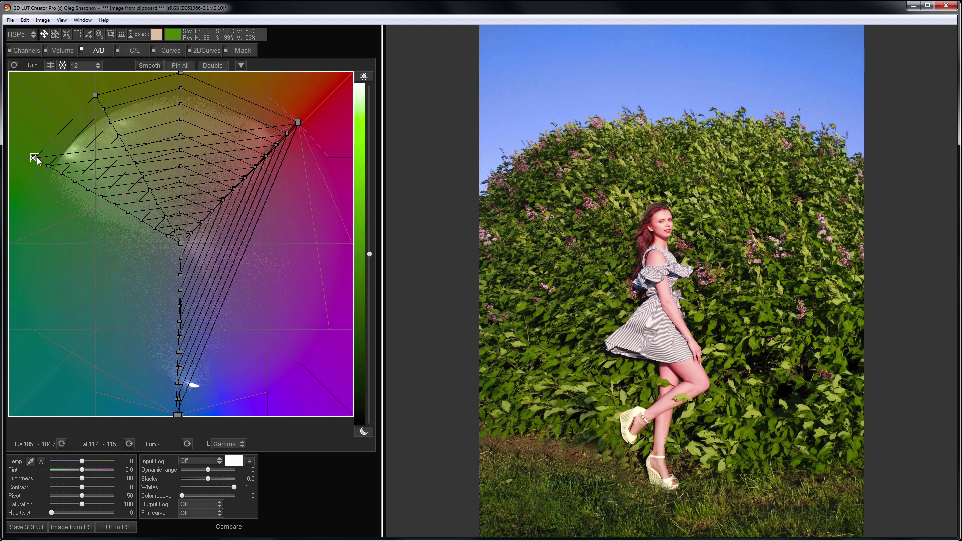
drag(33, 158, 299, 123)
drag(96, 97, 298, 121)
drag(181, 73, 298, 121)
drag(177, 415, 179, 413)
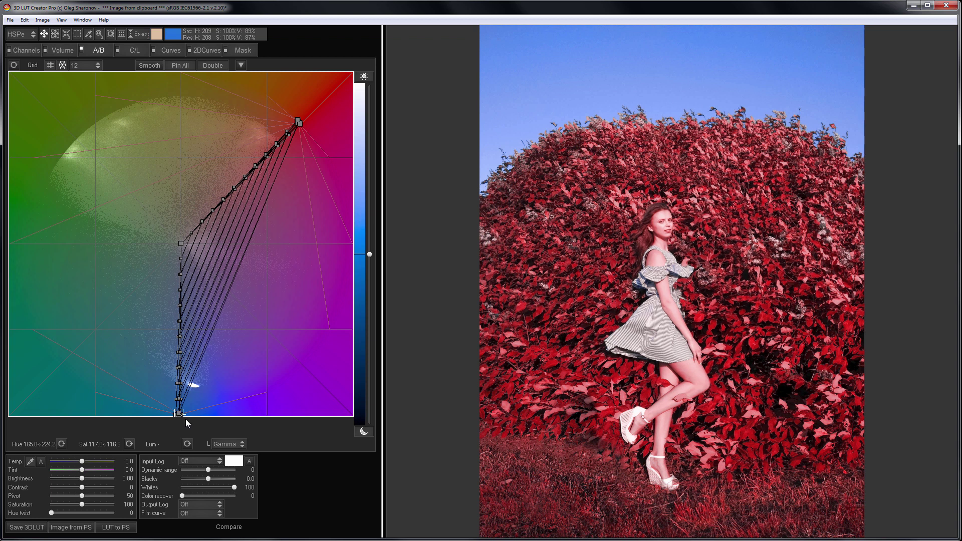
Display the reference photo and pull the red point cluster inward to a soft pink, about hue 356, saturation 63 and luminance +65.
key(c)
key(c)
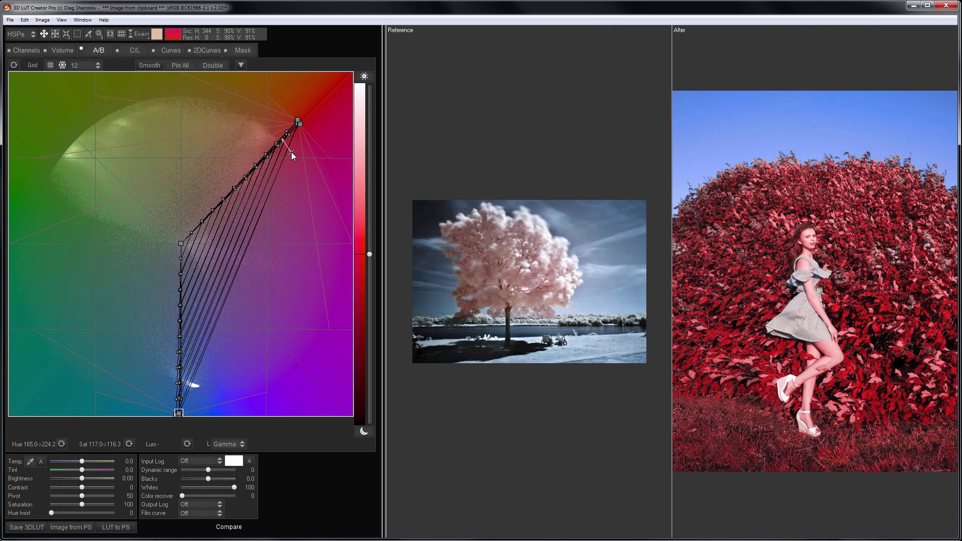
drag(298, 122, 258, 149)
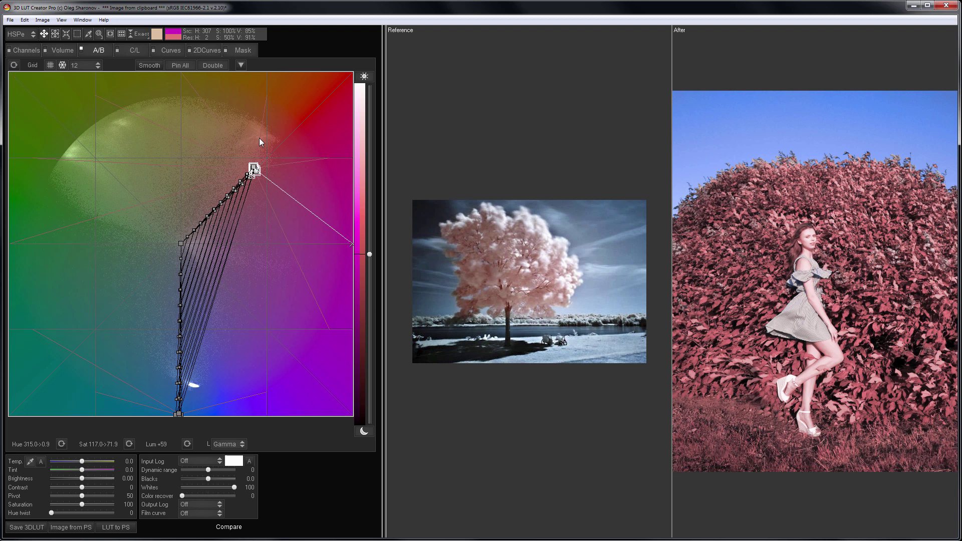
drag(261, 135, 251, 183)
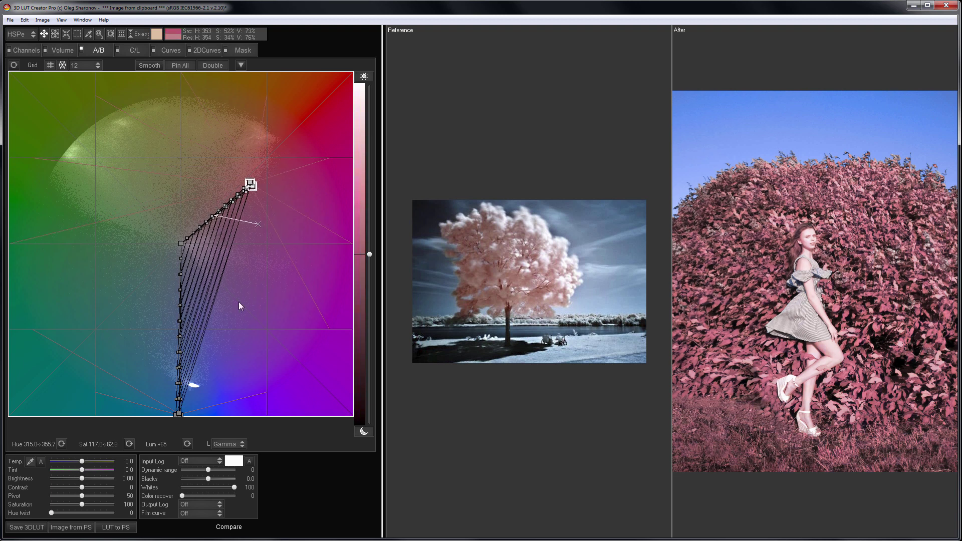
Shift the blue point cluster slightly toward cyan, to about hue 222 and saturation 115, and hide the reference comparison.
click(179, 414)
drag(184, 419, 173, 414)
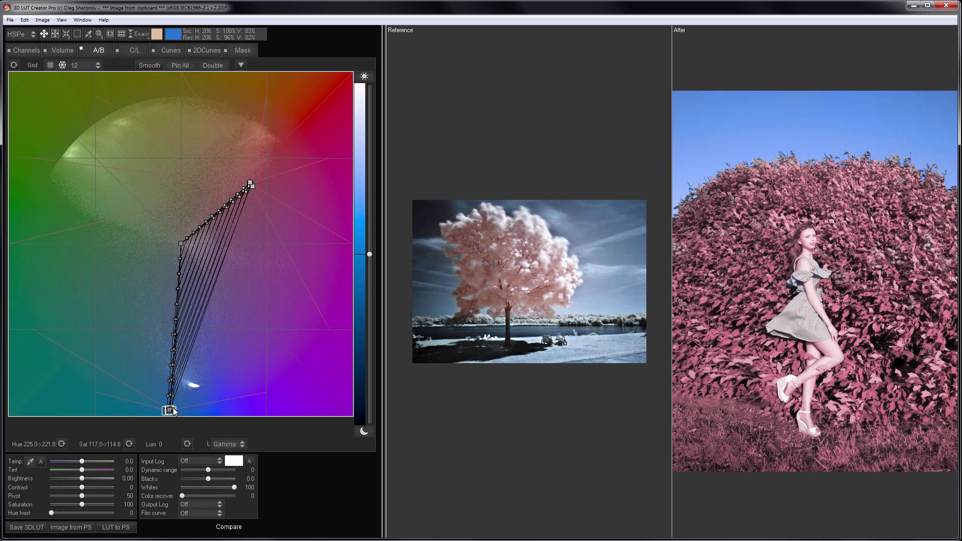
key(c)
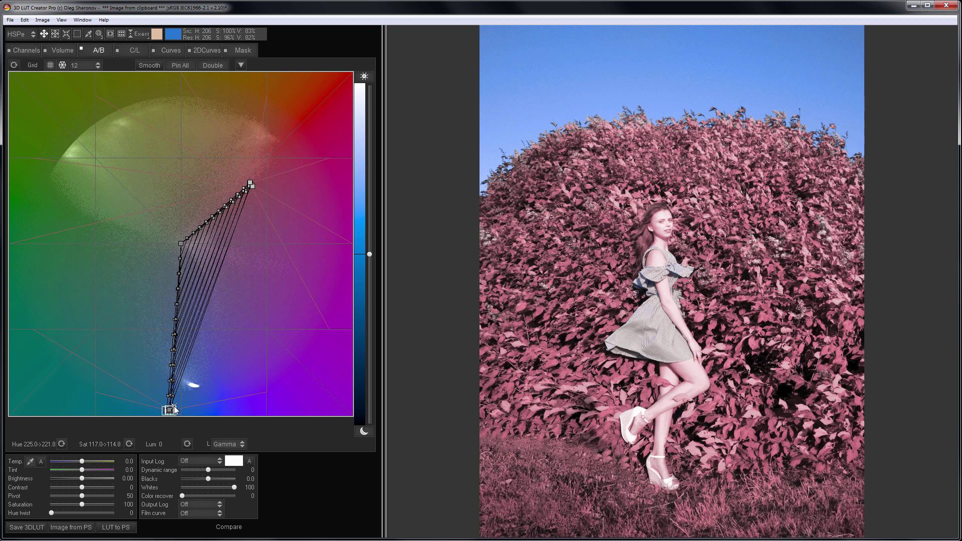
Darken the sky in C/L by lowering the neutral and blue upper points of the blue-yellow grid.
click(134, 50)
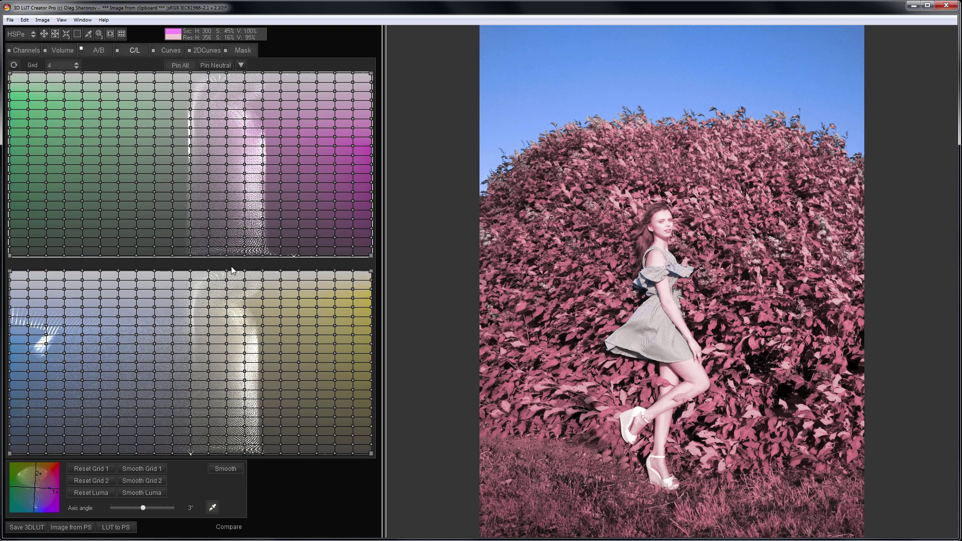
drag(190, 272, 188, 337)
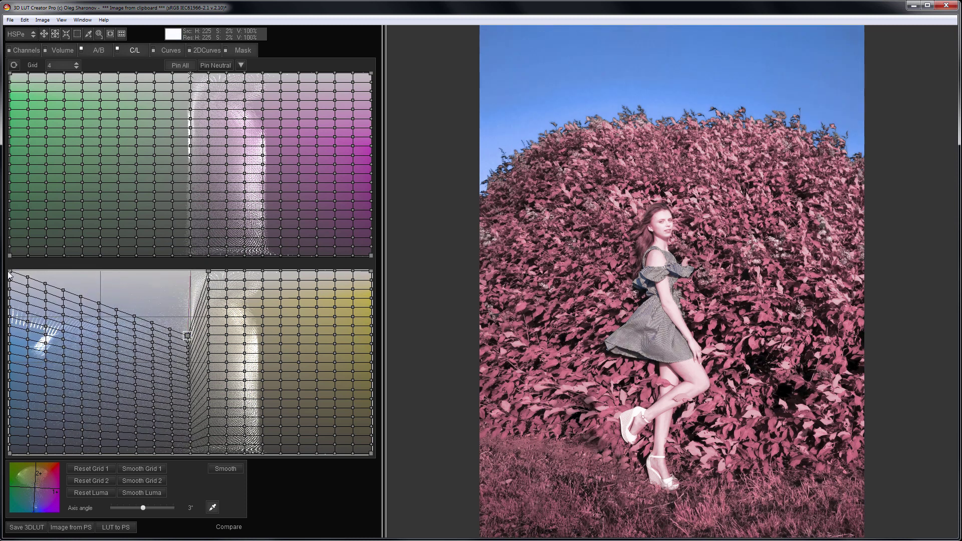
drag(10, 272, 58, 354)
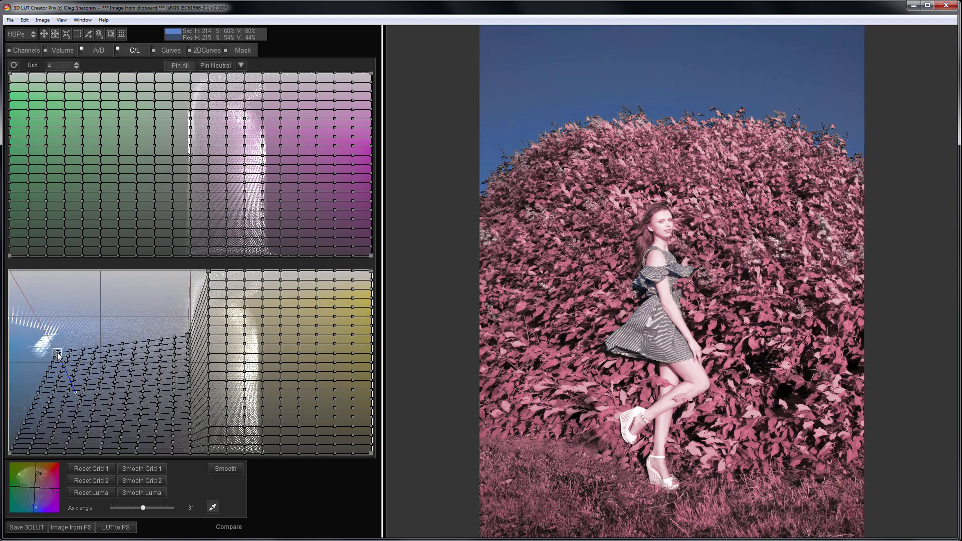
Darken and mute the blues further against the reference by pulling the blue-yellow grid's neutral and blue corner points down and inward.
key(c)
key(c)
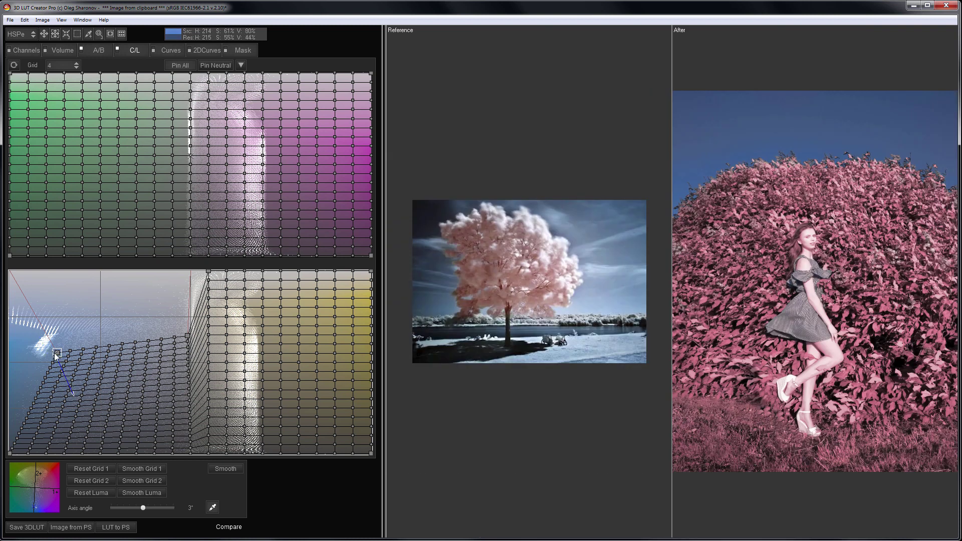
mouse_move(57, 354)
mouse_down()
mouse_move(60, 381)
mouse_move(61, 369)
mouse_up()
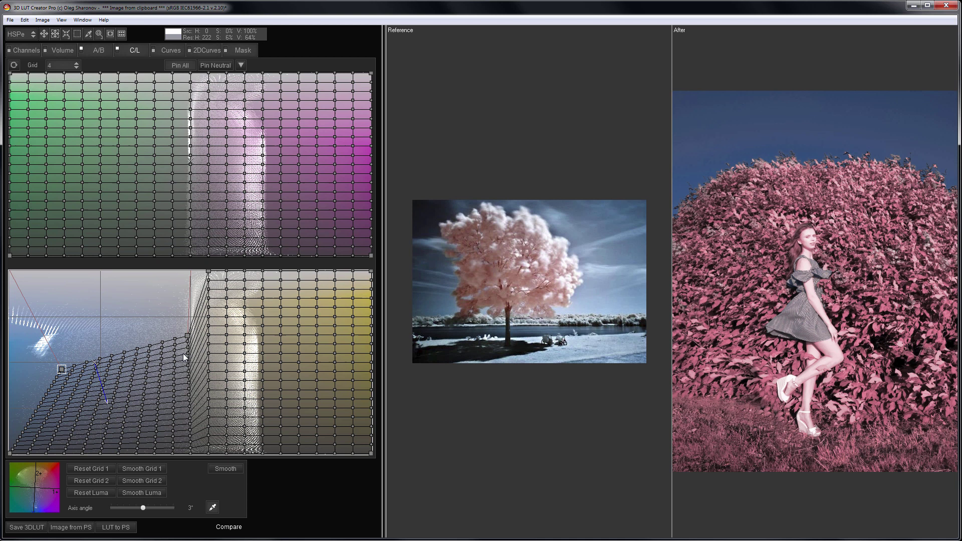
drag(187, 337, 182, 347)
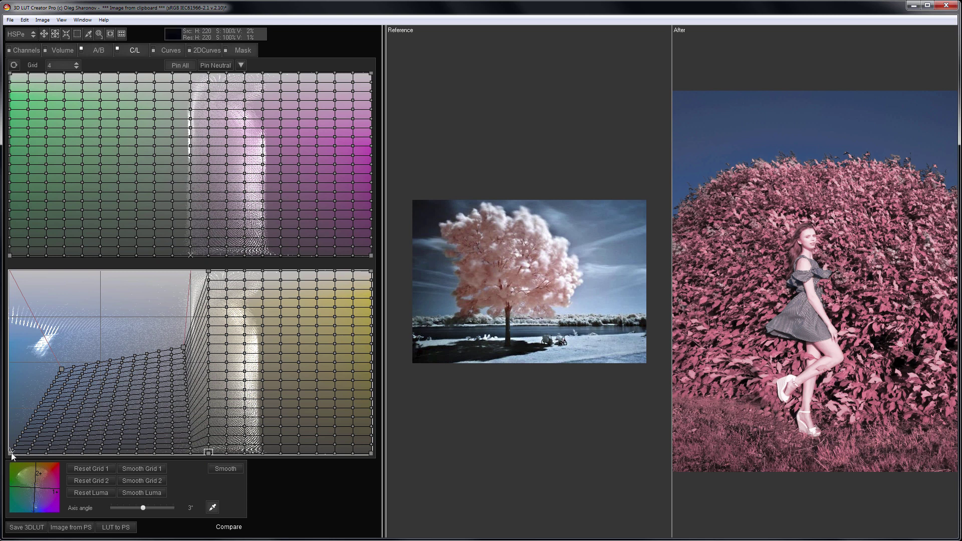
drag(10, 453, 82, 473)
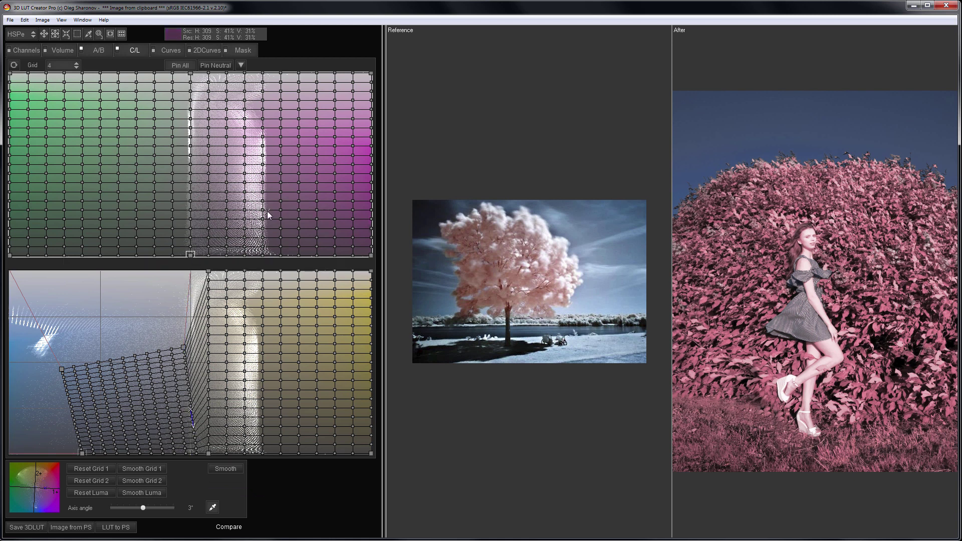
Lighten and desaturate the foliage by warping the magenta part of the green-magenta C/L grid up toward neutral, and hide the reference.
drag(263, 209, 232, 182)
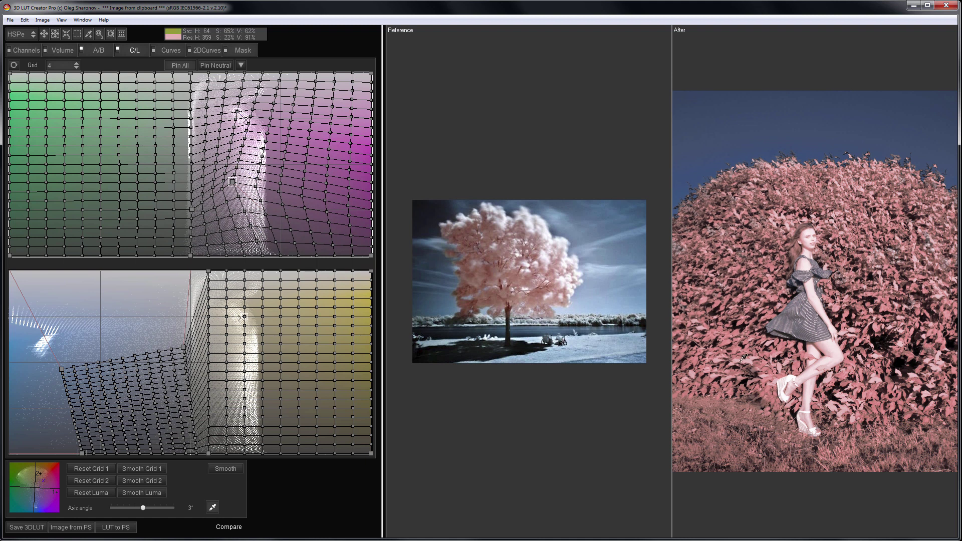
drag(244, 134, 219, 108)
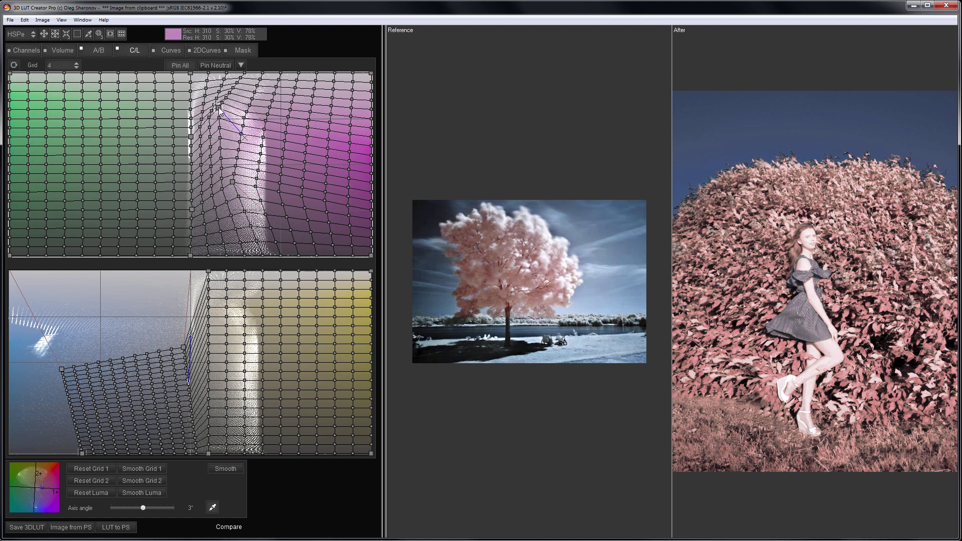
key(c)
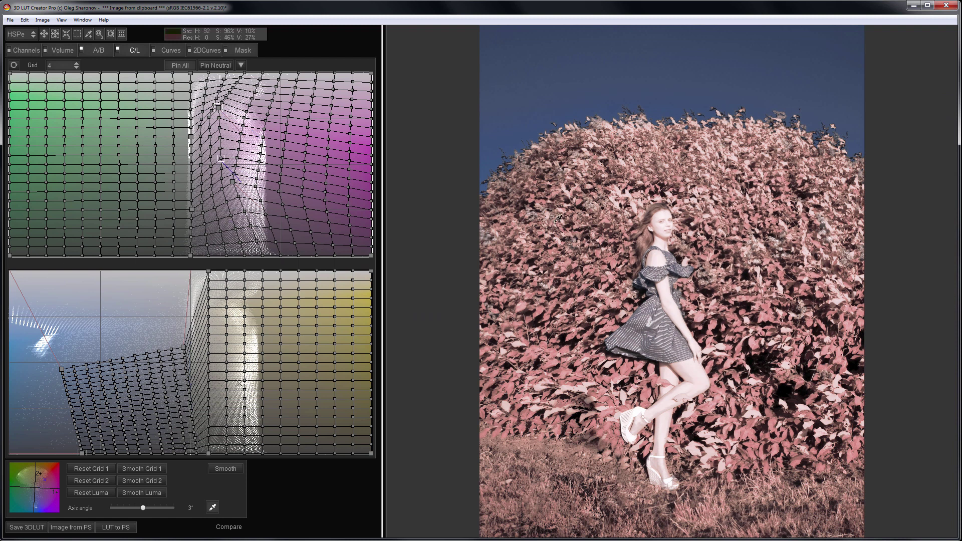
Set the mask type to 3D HSL and invert the mask.
click(244, 50)
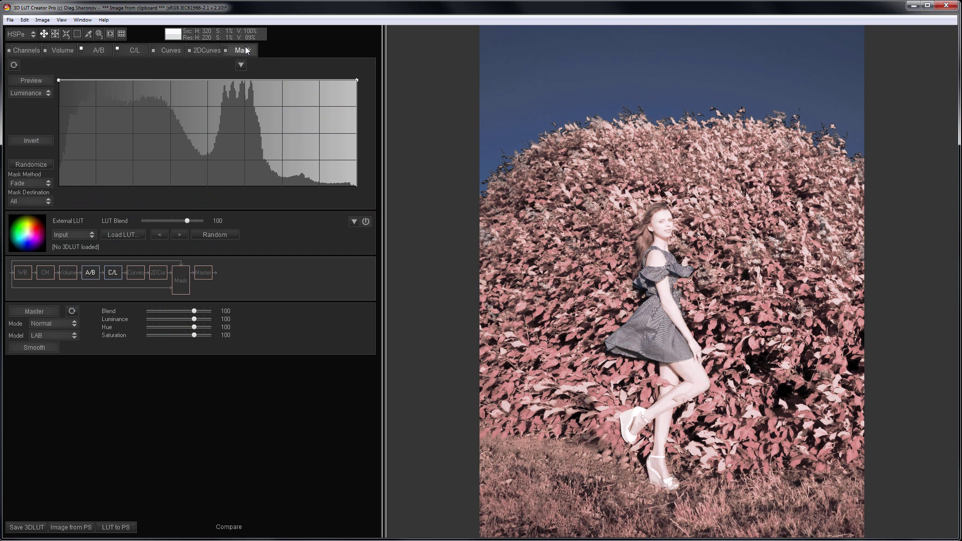
click(40, 92)
click(94, 184)
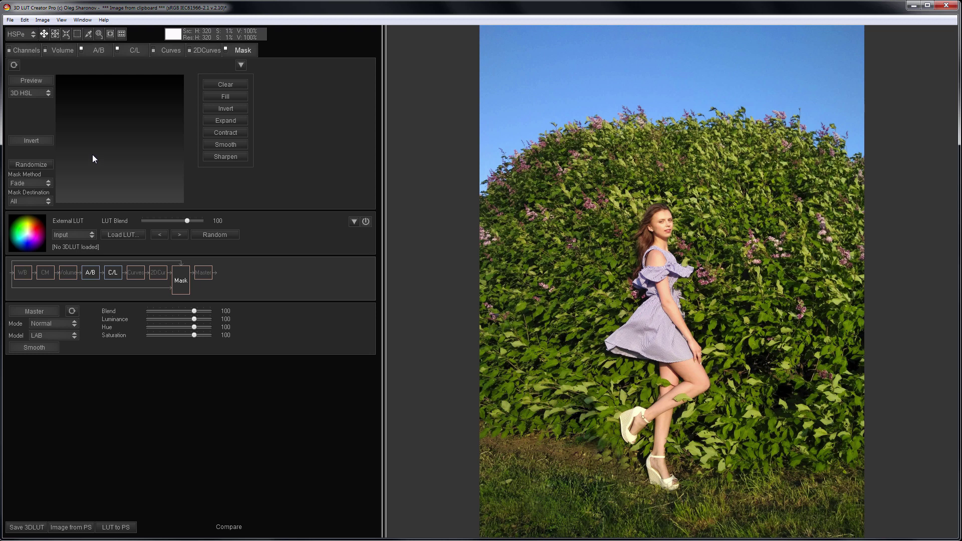
click(37, 140)
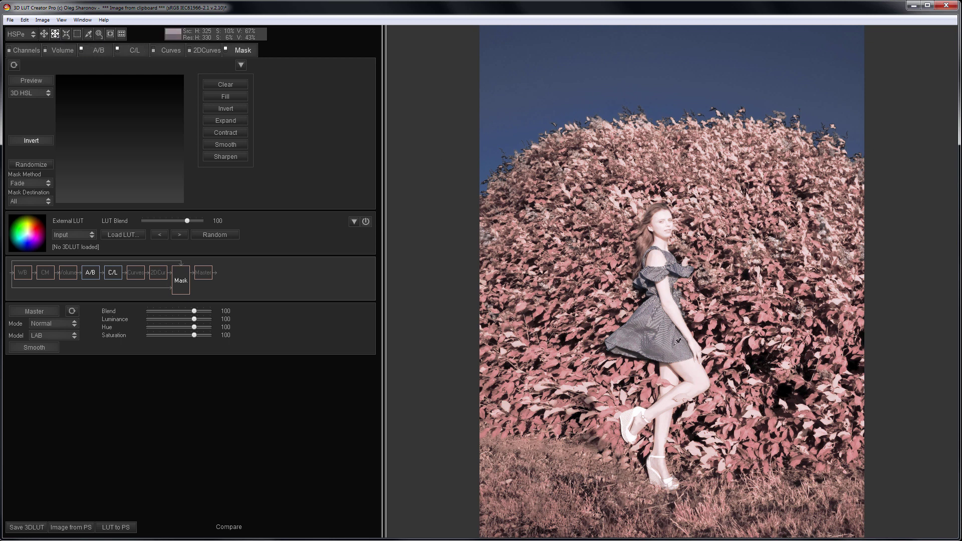
Sample the model's dress and skin tones into the 3D HSL mask to restore her original colours, and inspect the mask's 3D plot.
mouse_move(674, 342)
mouse_down()
mouse_move(655, 266)
mouse_move(668, 231)
mouse_move(654, 225)
mouse_move(646, 241)
mouse_move(657, 223)
mouse_move(664, 319)
mouse_move(655, 343)
mouse_up()
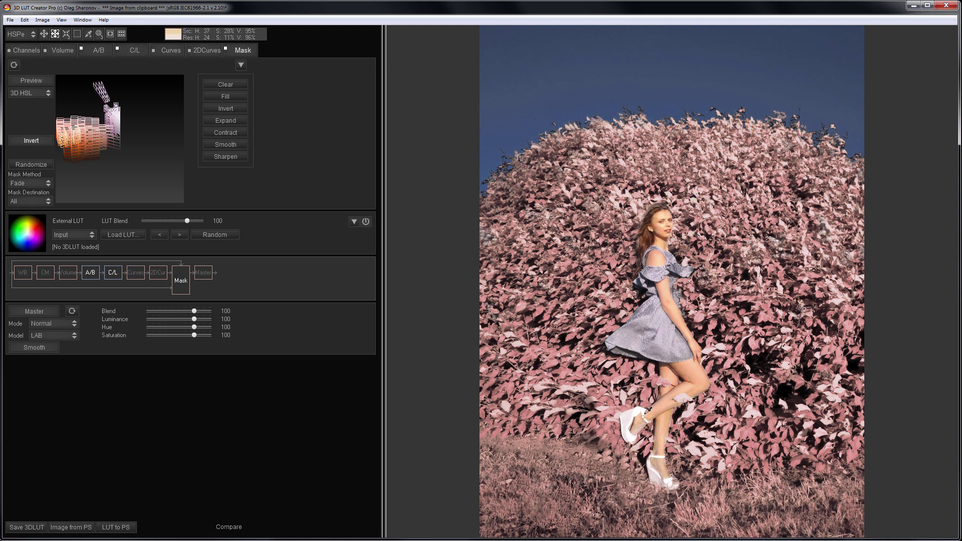
drag(647, 421, 638, 429)
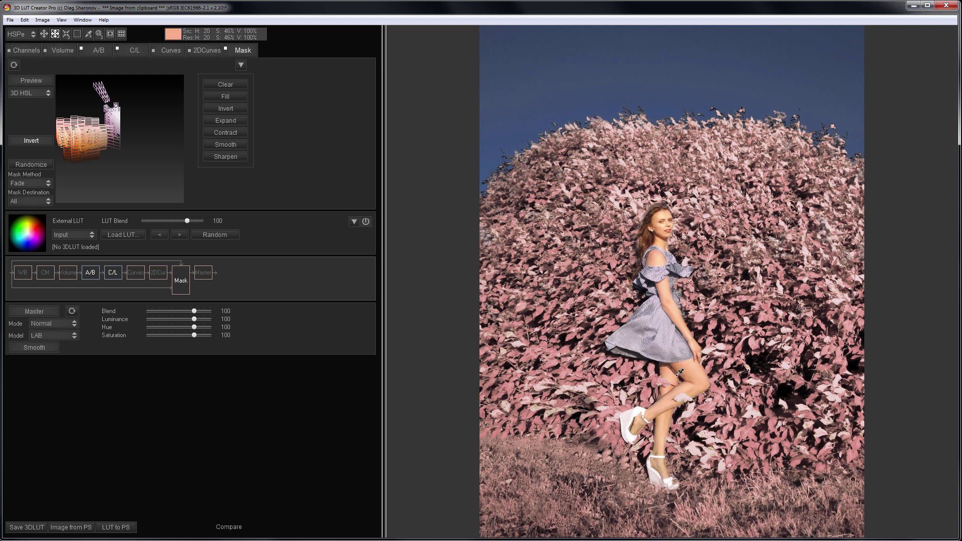
mouse_move(677, 354)
mouse_down()
mouse_move(647, 348)
mouse_move(641, 317)
mouse_move(631, 349)
mouse_move(617, 349)
mouse_move(652, 337)
mouse_move(667, 291)
mouse_up()
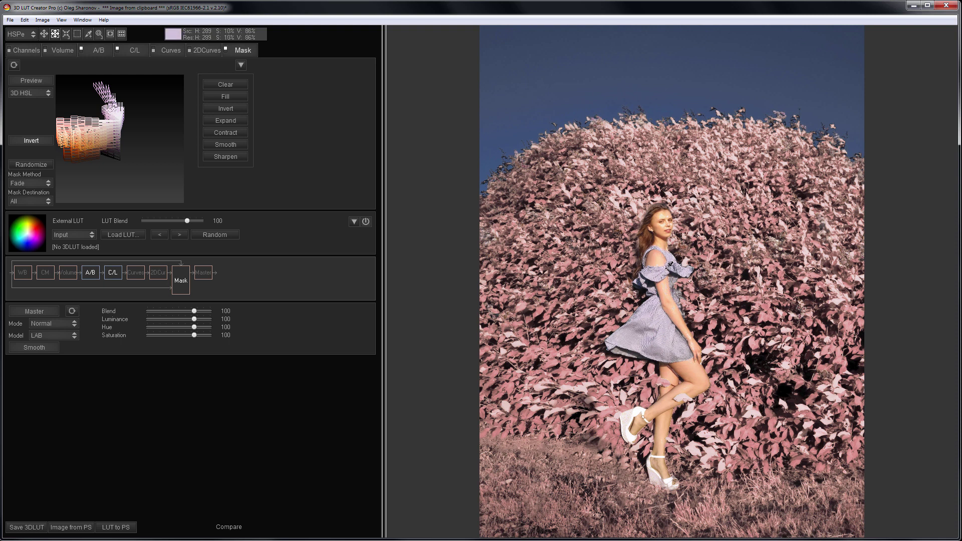
drag(160, 128, 178, 118)
mouse_move(129, 151)
mouse_down()
mouse_move(163, 118)
mouse_move(94, 152)
mouse_move(158, 150)
mouse_move(148, 152)
mouse_up()
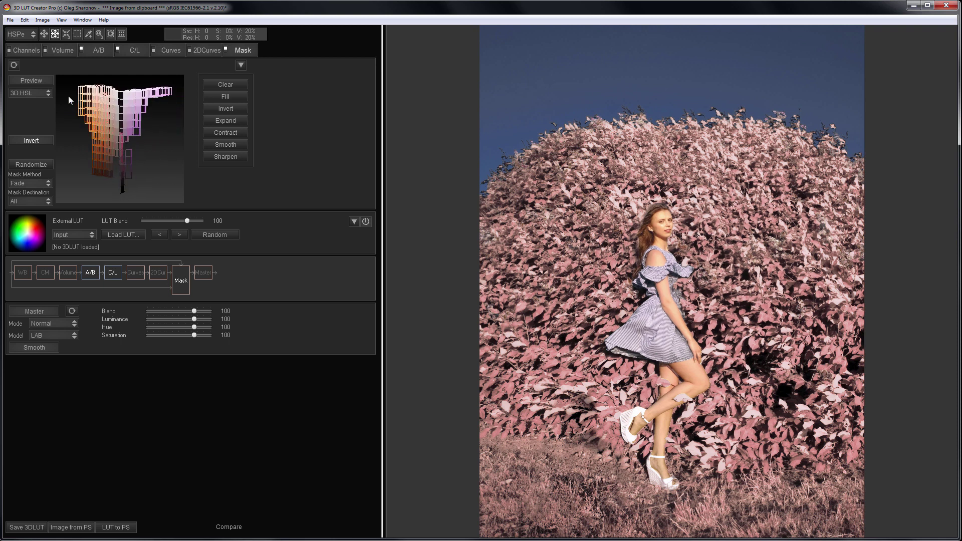
Refine the 3D HSL mask with its black-and-white preview to cover more of the model's tones, and smooth the mask.
click(45, 84)
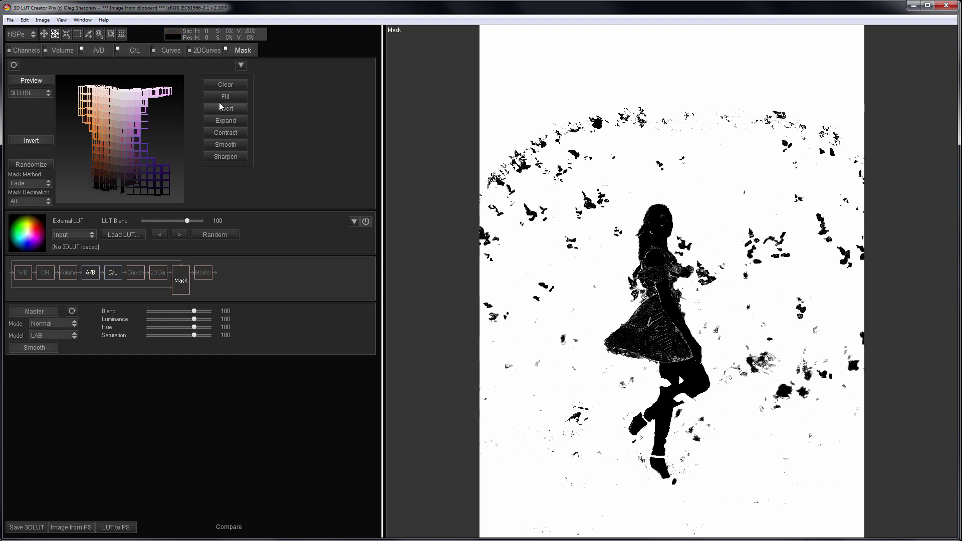
click(42, 80)
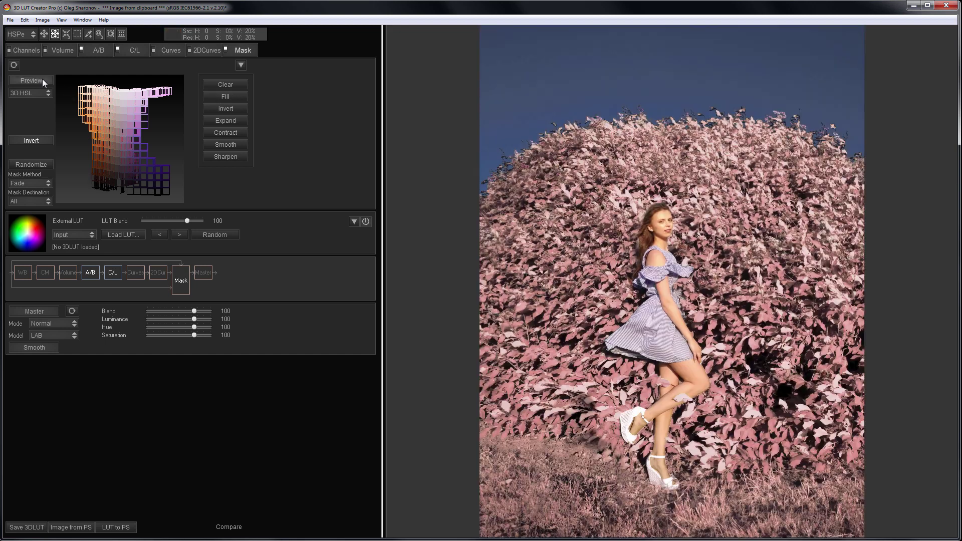
click(230, 145)
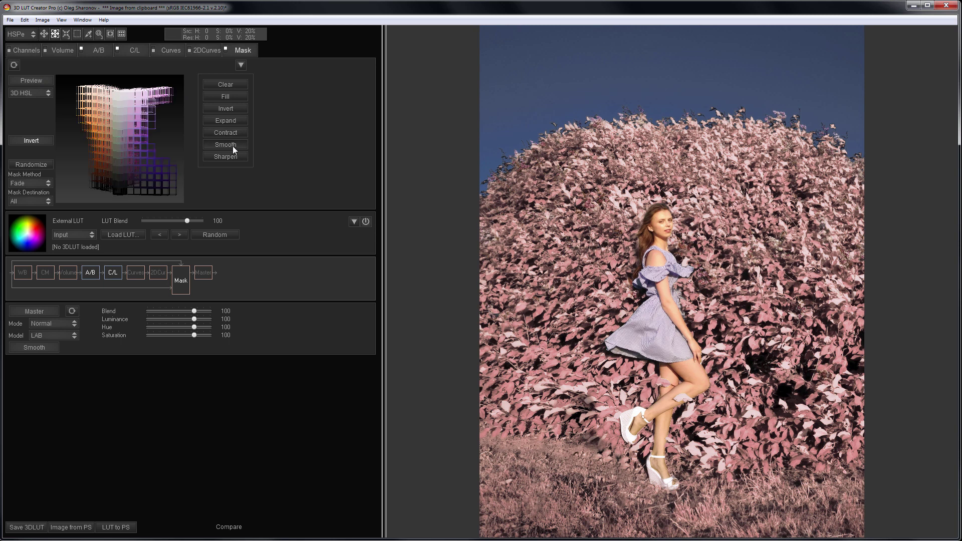
Tilt the Sat/Luma curve by setting its start point to 0 / 173 and its end point to 255 / 65.
click(169, 51)
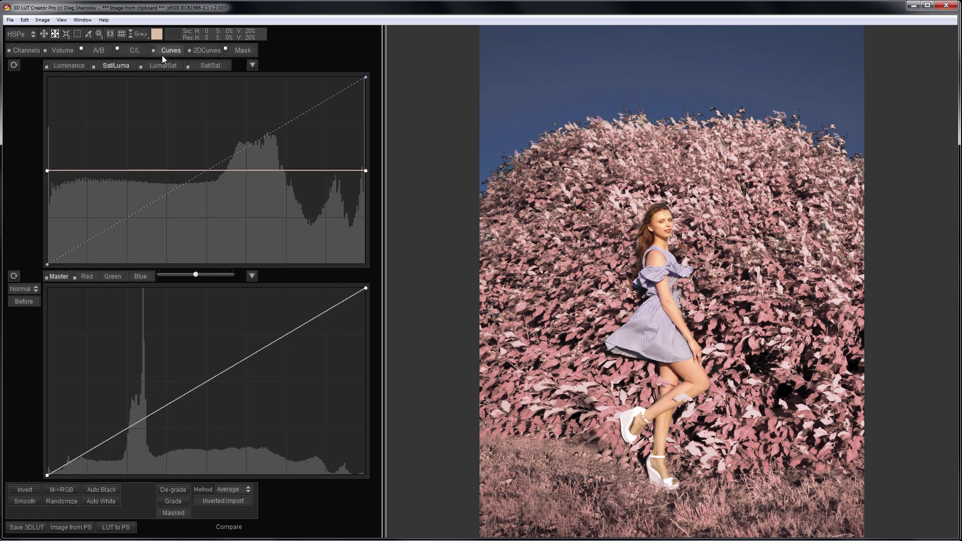
drag(366, 172, 373, 205)
drag(46, 171, 33, 137)
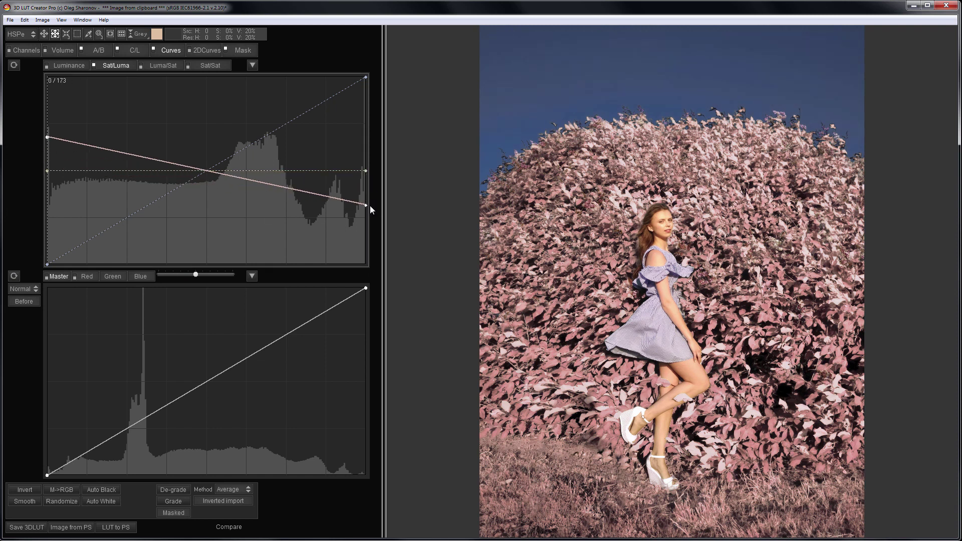
drag(366, 205, 375, 217)
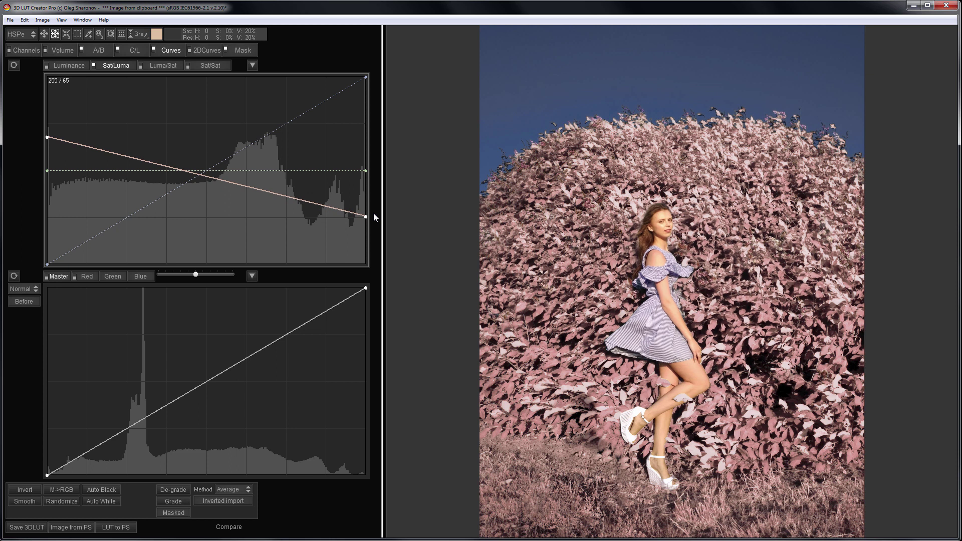
Lower the end point of the Luma/Sat curve to 255 / 85 and compare the result with the original photo.
click(159, 68)
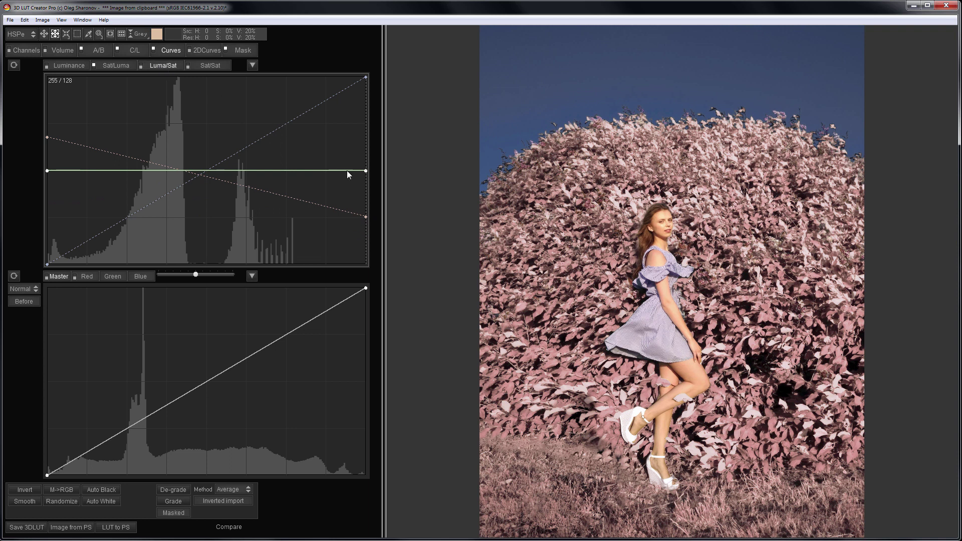
drag(365, 170, 376, 202)
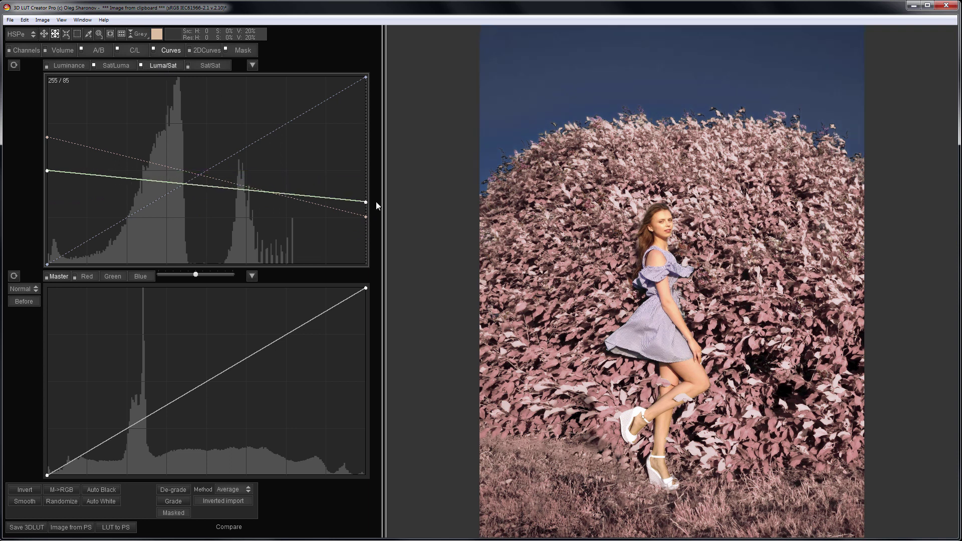
key(space)
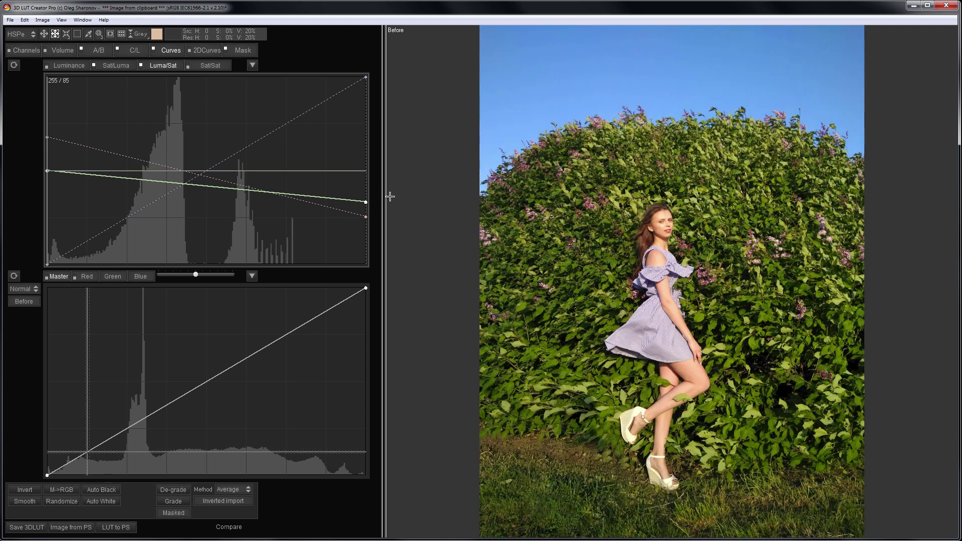
click(390, 196)
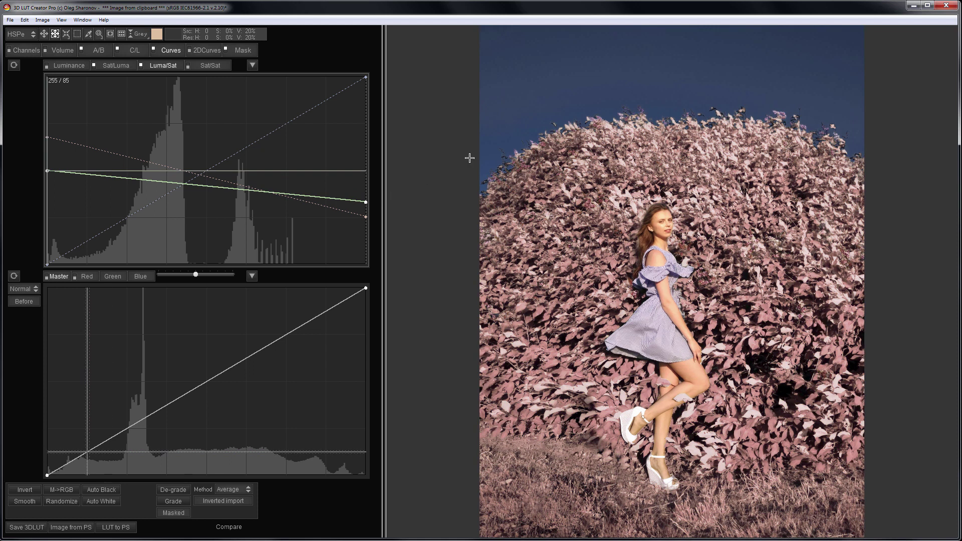
Pull the neutral-side corner of the blue half of the blue-yellow C/L grid slightly down, and show the reference beside the photo.
click(130, 50)
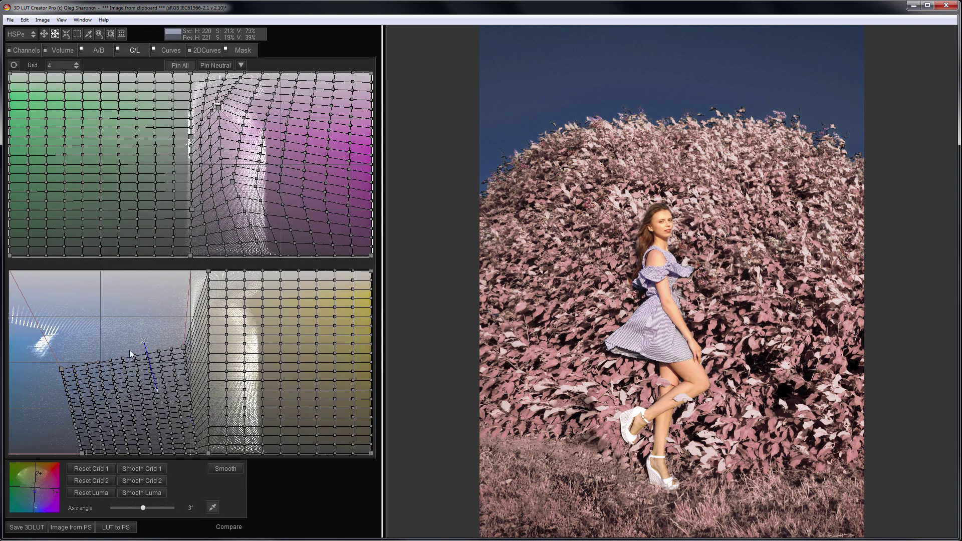
drag(184, 347, 179, 367)
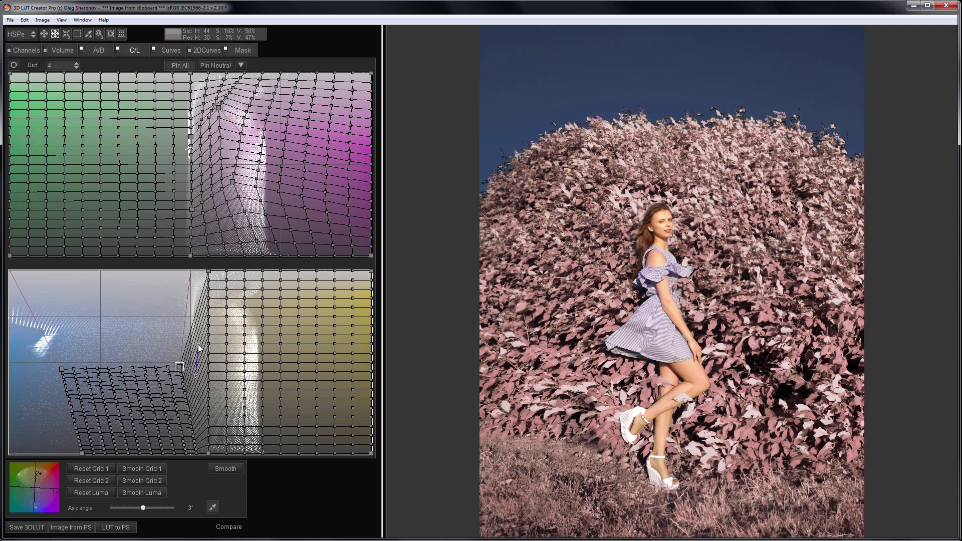
key(c)
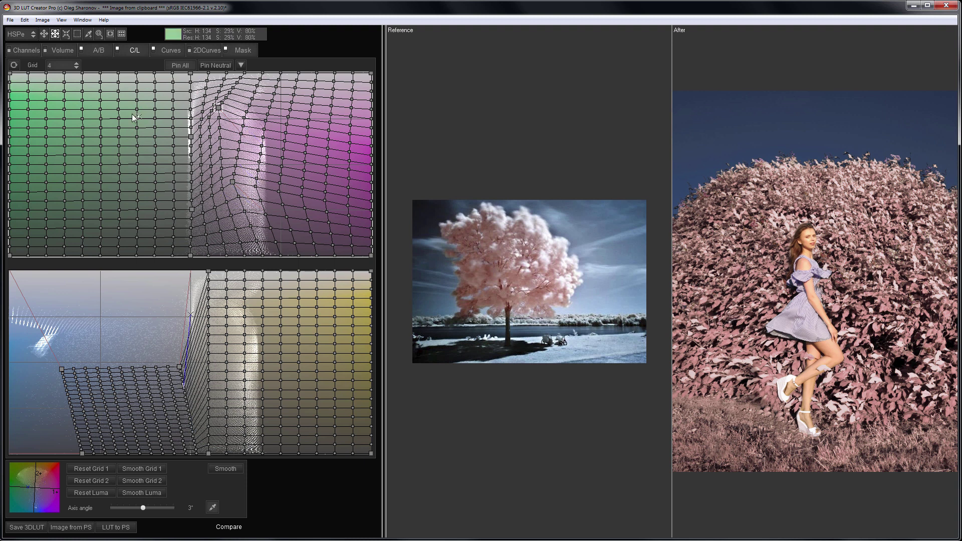
Brighten the foliage in the A/B grid by raising the hue 105 outer point's luminance to +101 and the near-neutral hue 315 point's to +59.
click(97, 49)
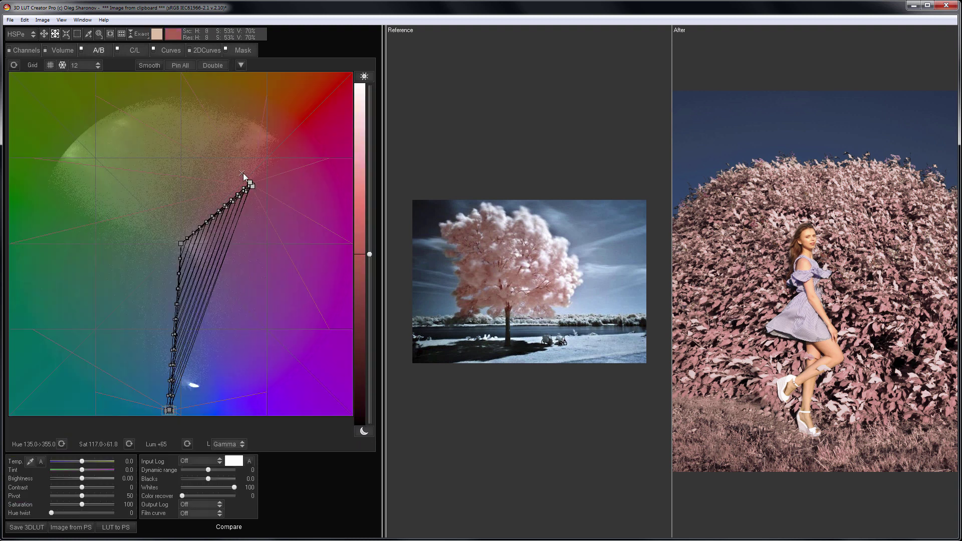
click(251, 184)
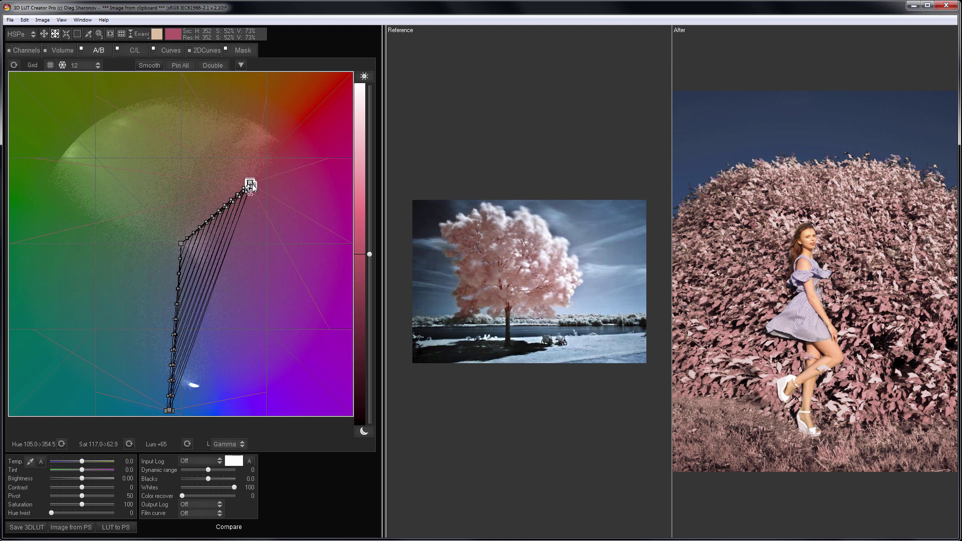
drag(253, 187, 253, 171)
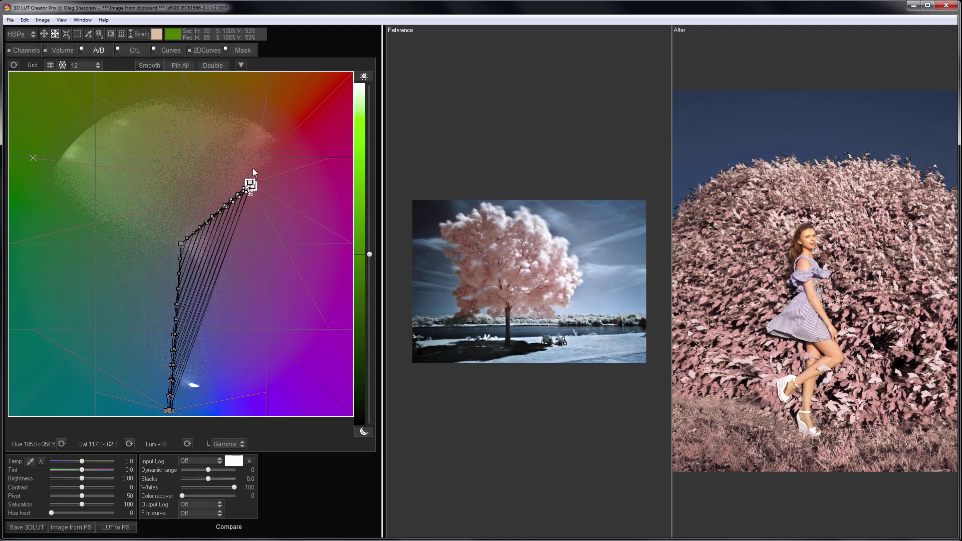
scroll(253, 168, up, 1)
scroll(254, 168, up, 2)
scroll(253, 168, down, 2)
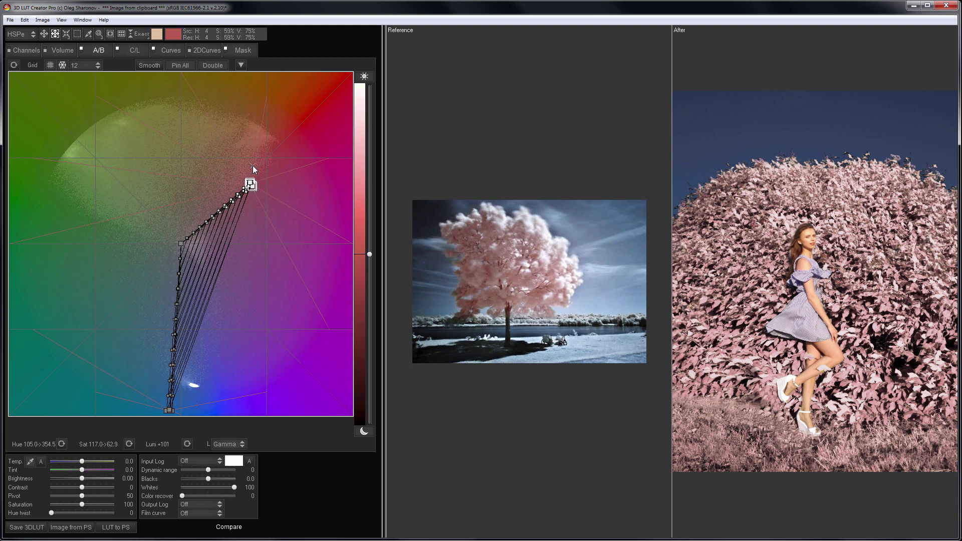
click(193, 234)
scroll(193, 234, up, 10)
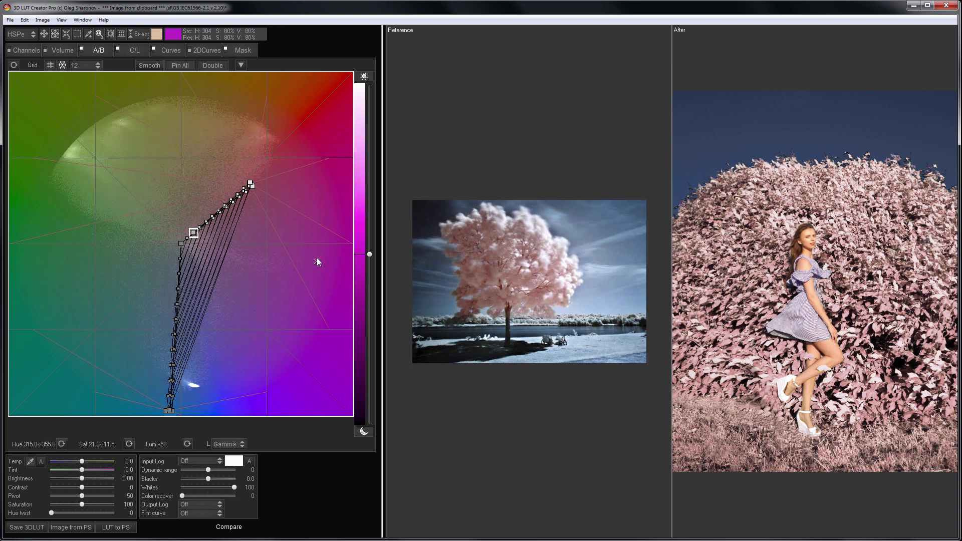
Switch the channel curves to CMYK and lift the Black curve, with its start at 0 / 71 and an added point at 69 / 154.
click(169, 51)
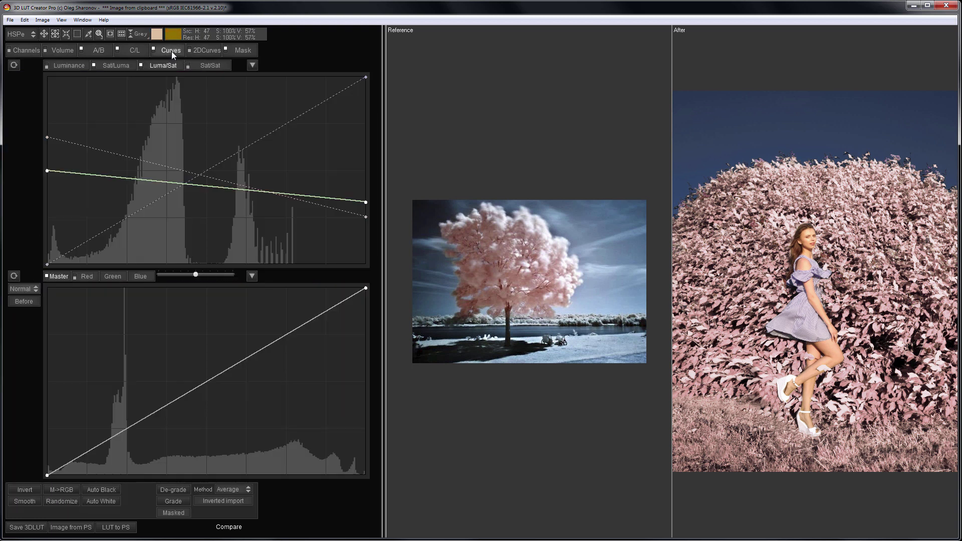
click(24, 287)
click(34, 322)
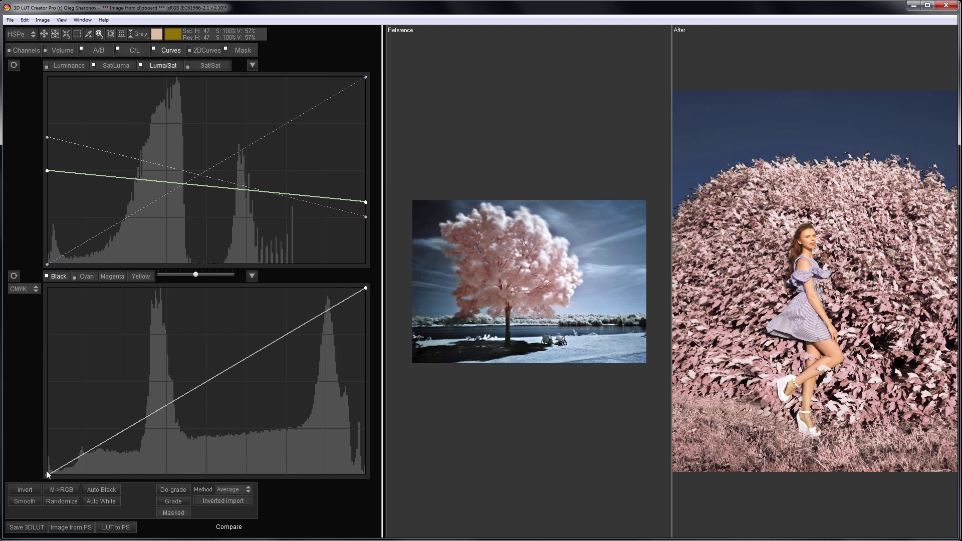
drag(46, 473, 38, 422)
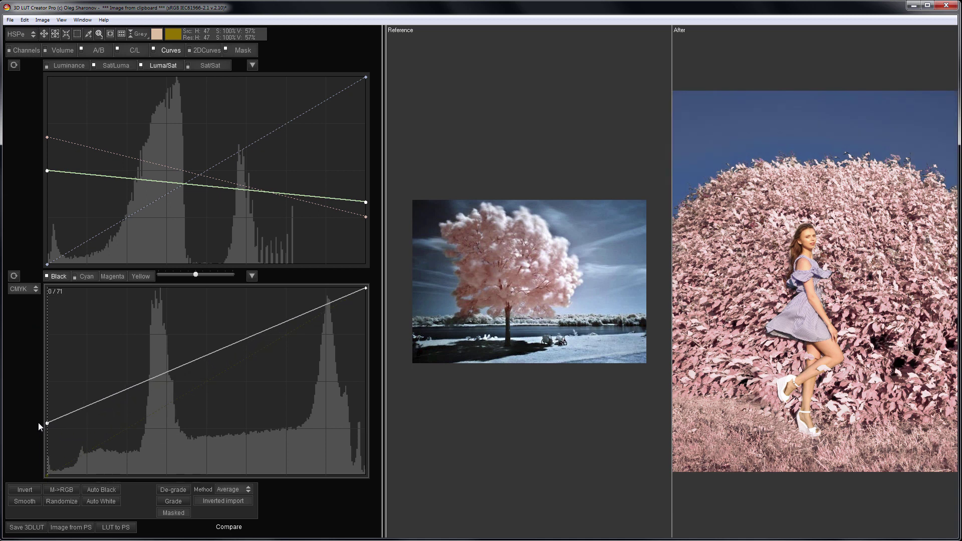
drag(137, 384, 133, 362)
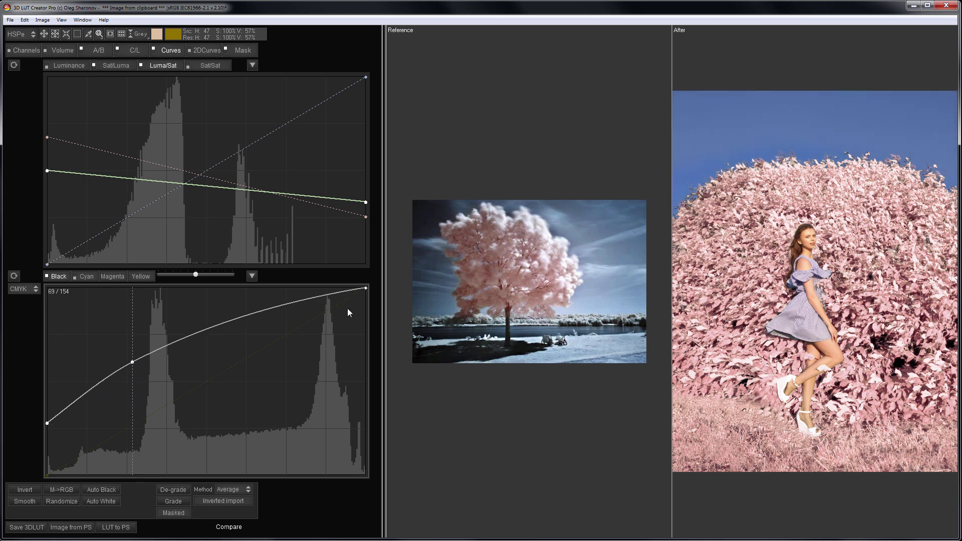
Darken the sky by pulling the blue-yellow C/L grid's neutral and blue corner points far down and inward, and compare with the original without the reference.
click(134, 52)
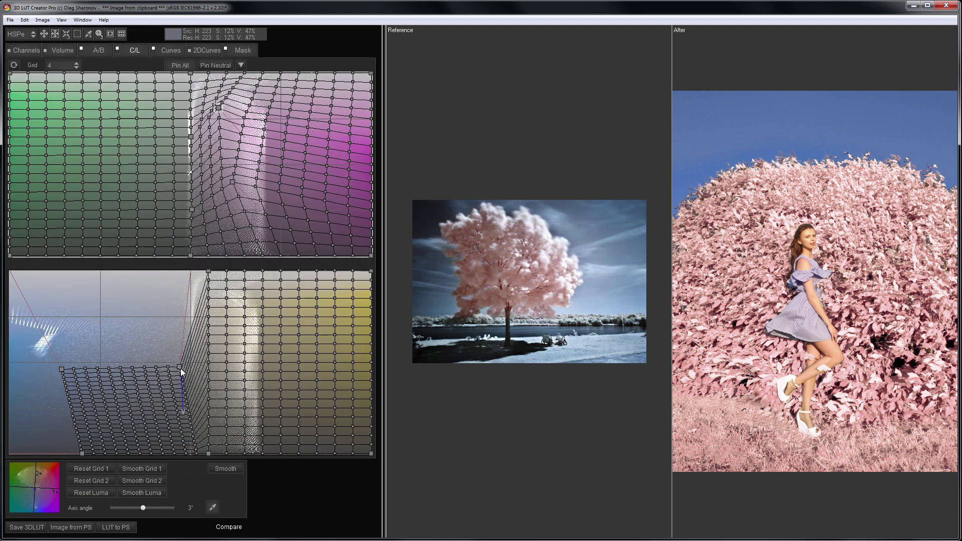
drag(179, 367, 191, 407)
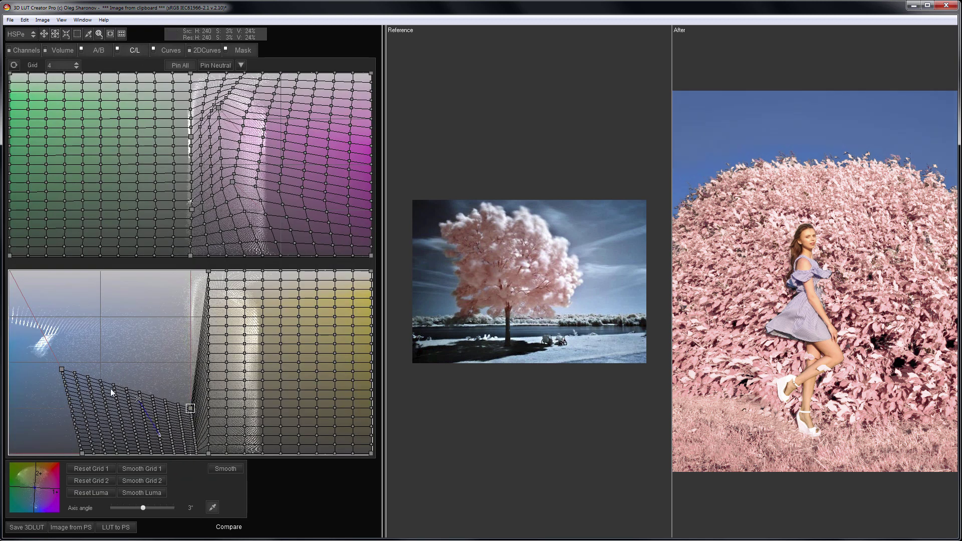
drag(61, 370, 116, 440)
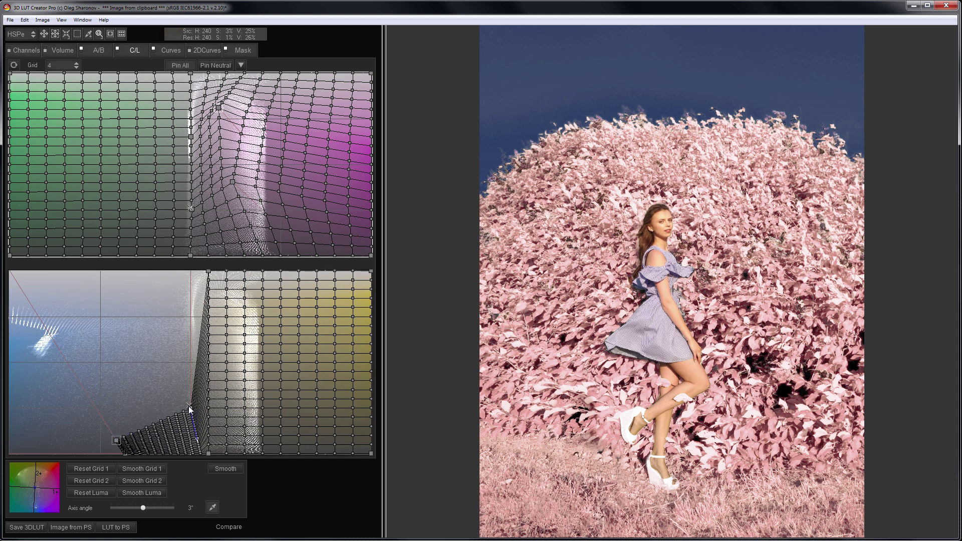
drag(190, 410, 169, 440)
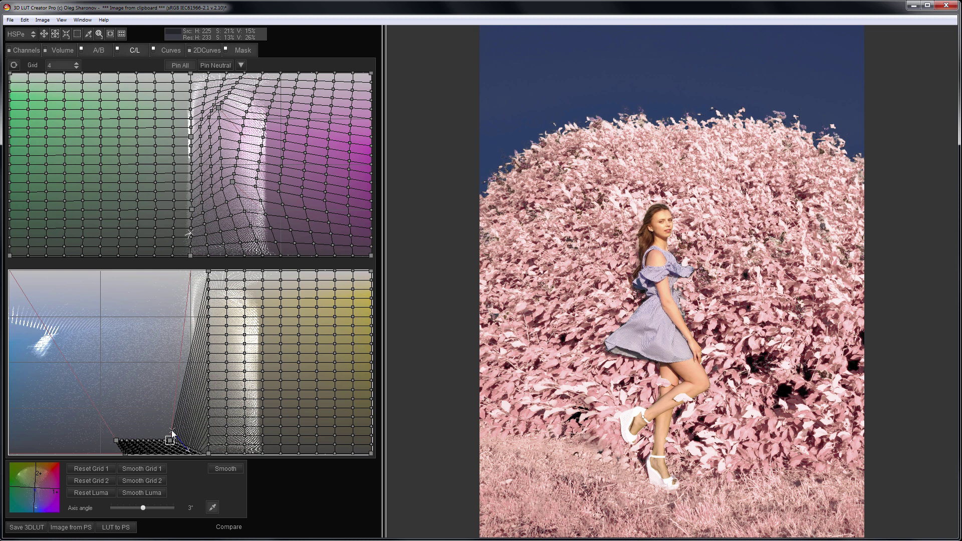
key(space)
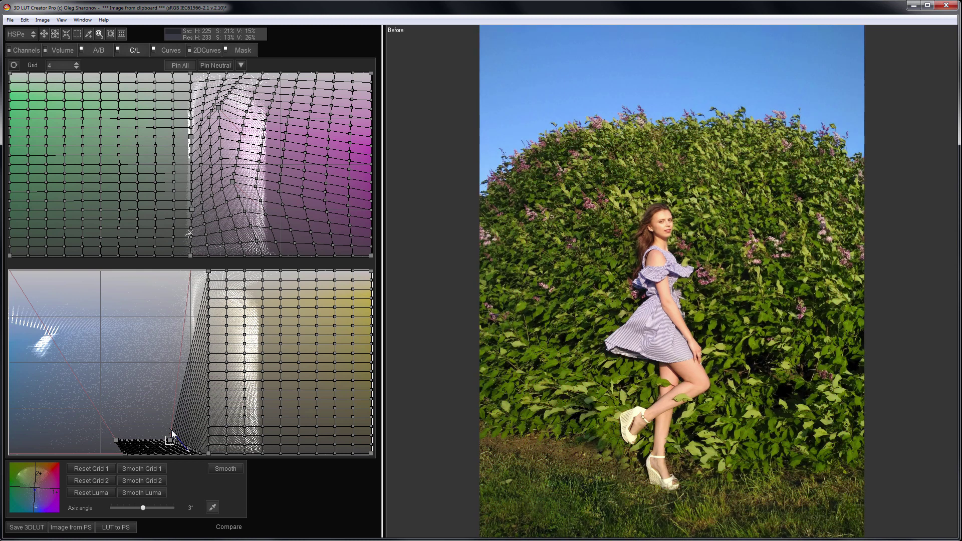
key(c)
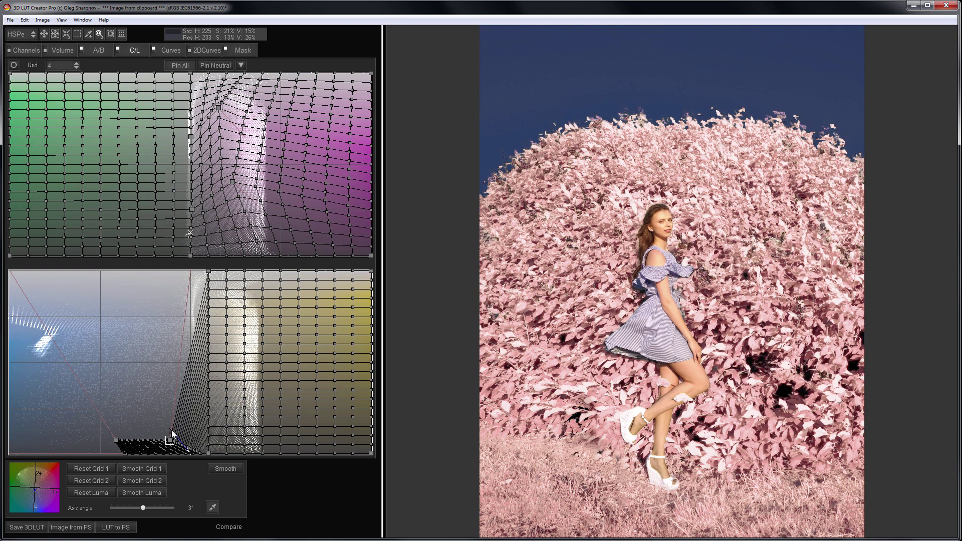